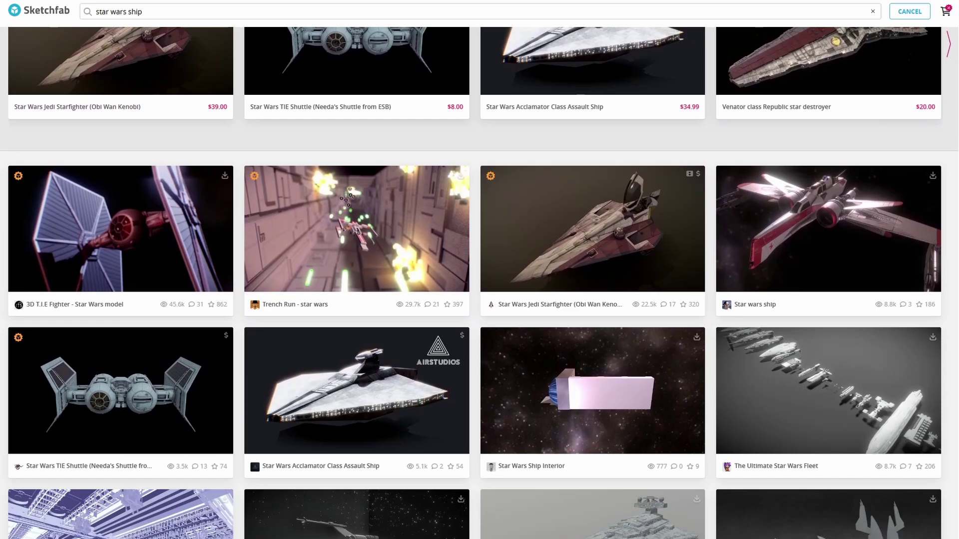
# Browse the Star Wars ship results and download the Millennium Falcon 3D model
pyautogui.scroll(-4, 480, 269)
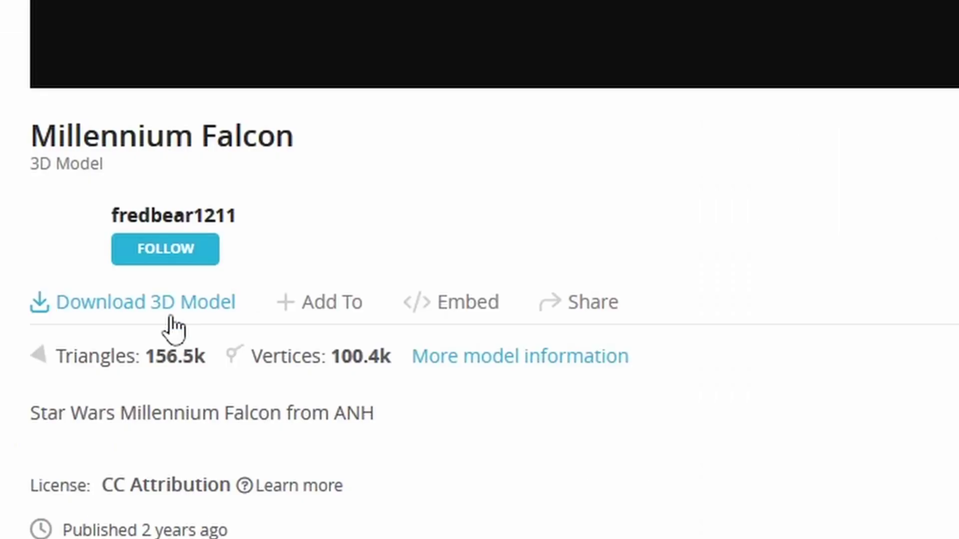
pyautogui.click(75, 509)
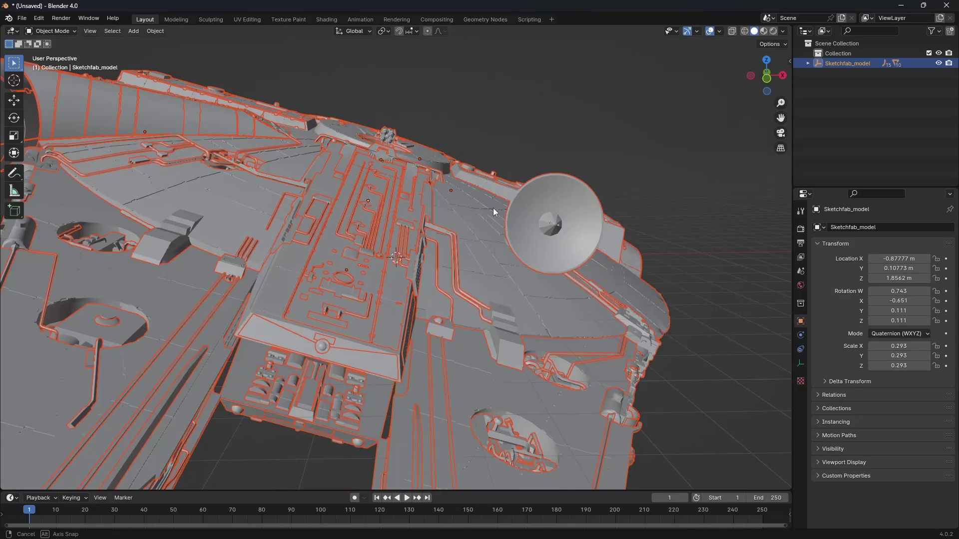
# In Blender, clear the imported ship's location and rotation, and rotate it -90° about the global X axis
pyautogui.scroll(-8, 505, 205)
pyautogui.moveTo(504, 204); pyautogui.dragTo(496, 224, button='middle')
pyautogui.click(496, 223)
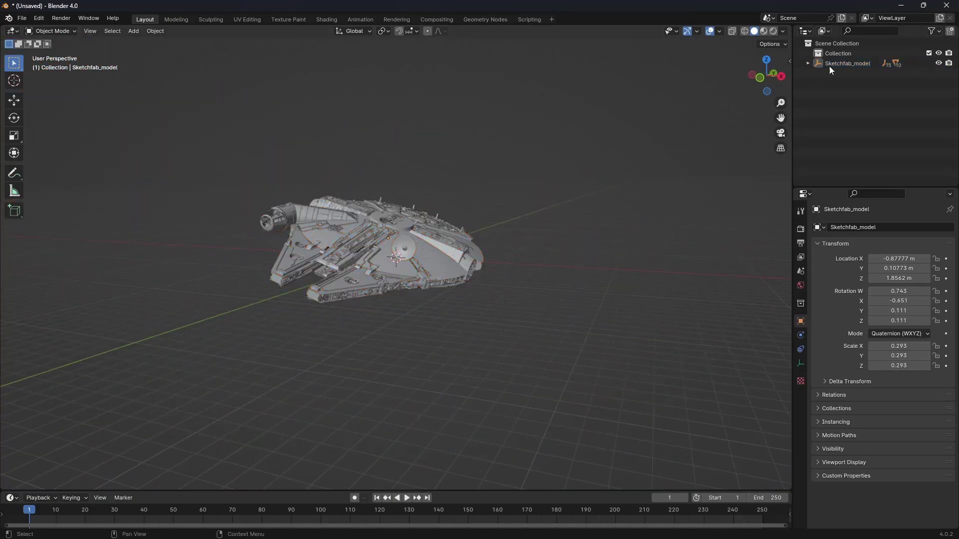
pyautogui.click(830, 66)
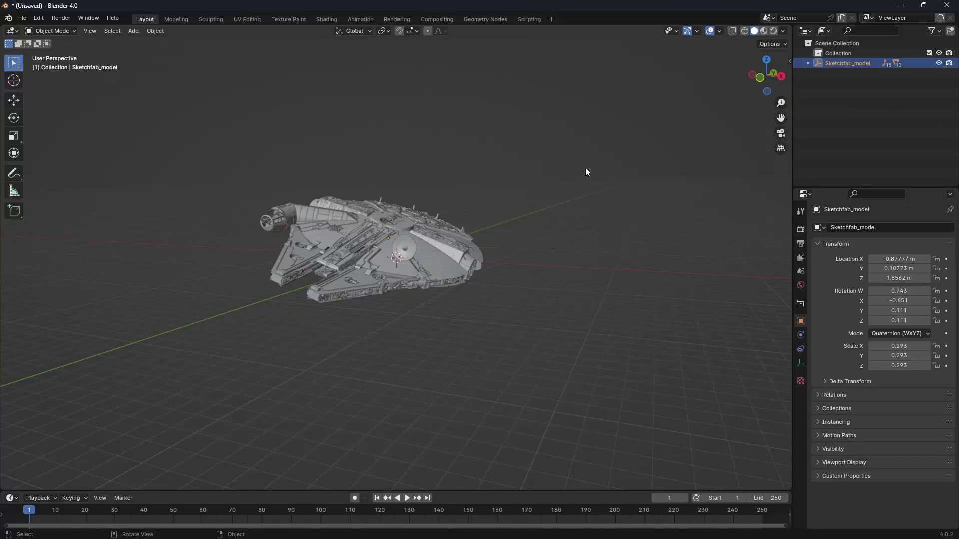
pyautogui.hotkey('alt', 'g')
pyautogui.press('r')
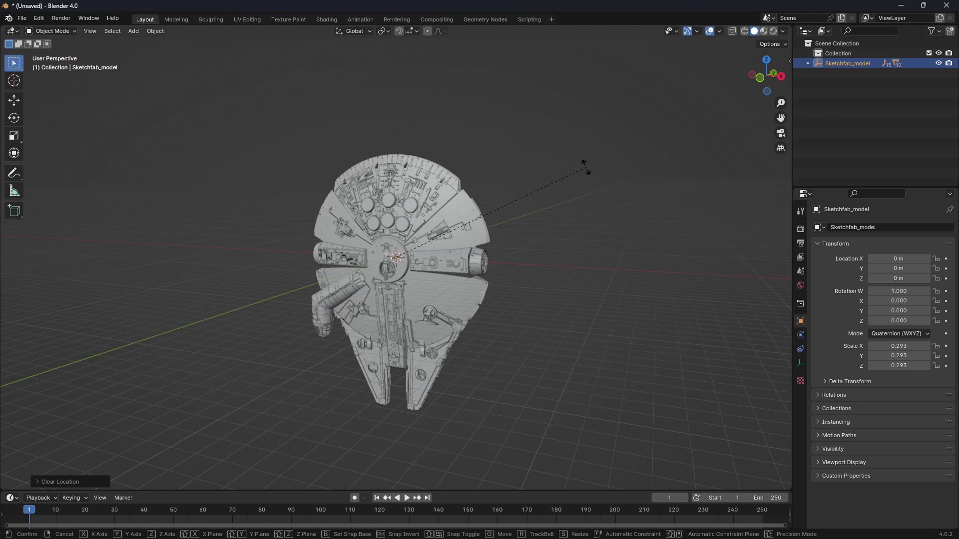
pyautogui.write('x')
pyautogui.write('-90')
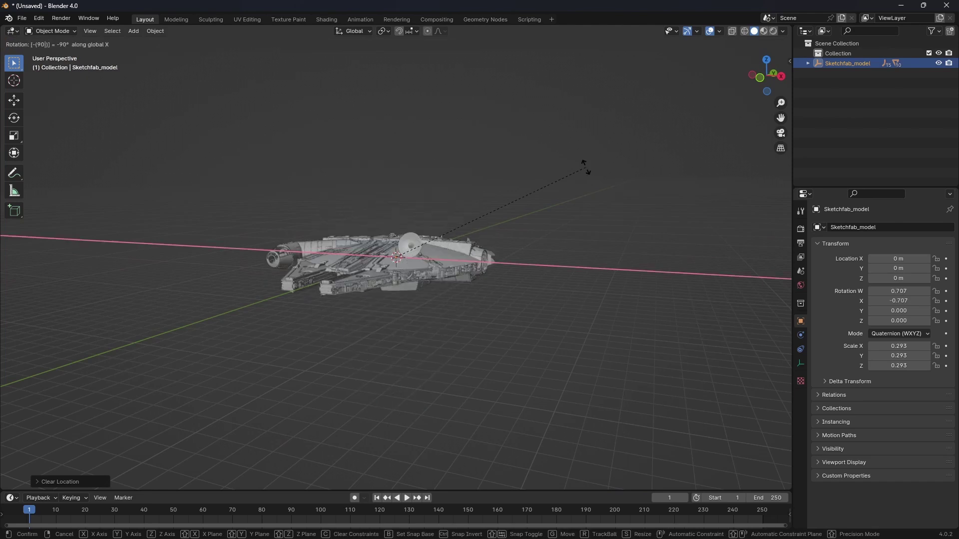
pyautogui.press('Return')
# Select everything in the scene and clear the parents while keeping the transformation
pyautogui.moveTo(585, 167); pyautogui.dragTo(512, 202, button='middle')
pyautogui.press('a')
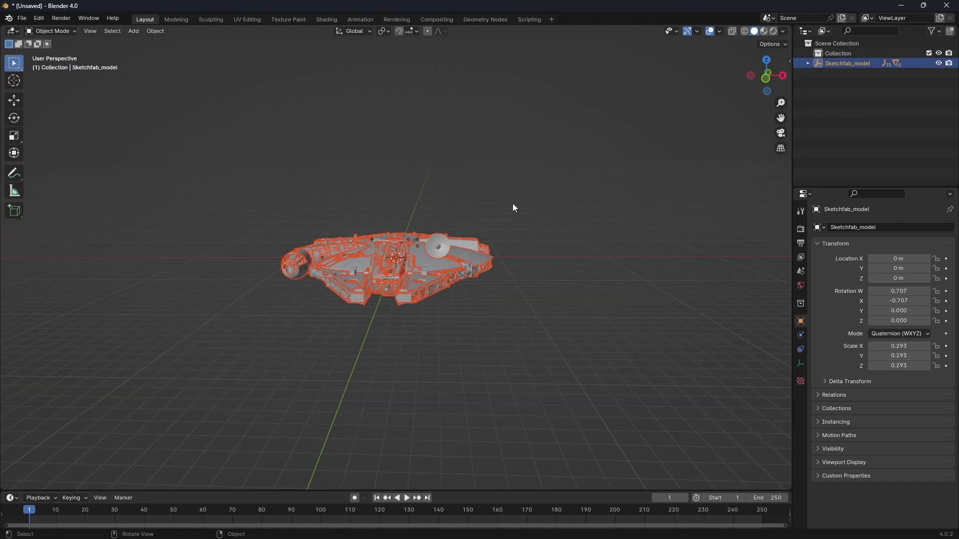
pyautogui.hotkey('alt', 'p')
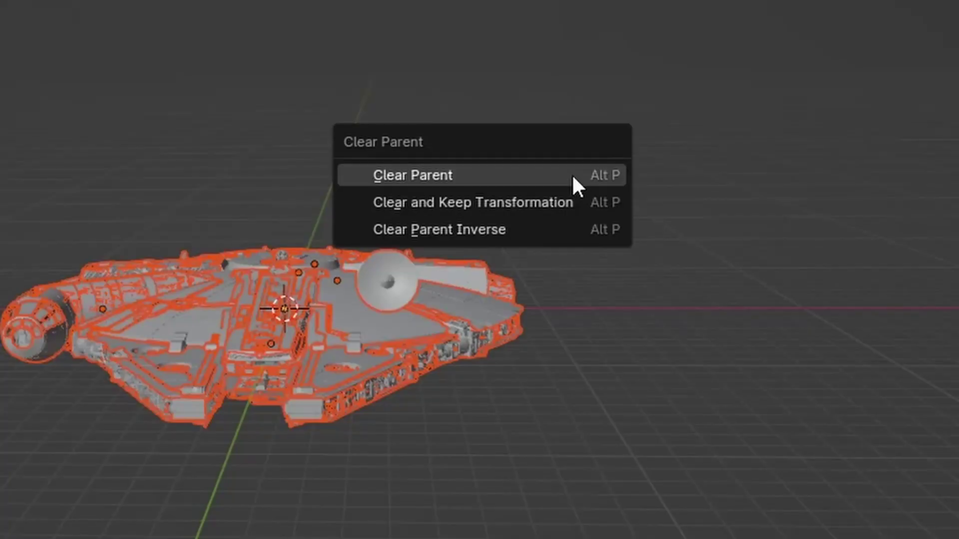
pyautogui.click(560, 202)
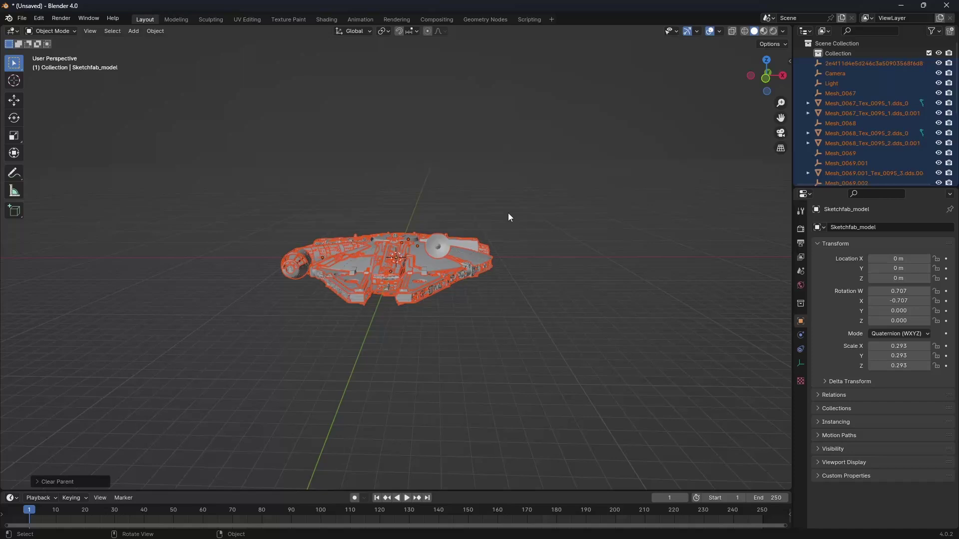
# Delete the leftover empties, camera and light so only the ship meshes remain, and collapse the collection
pyautogui.press('Delete')
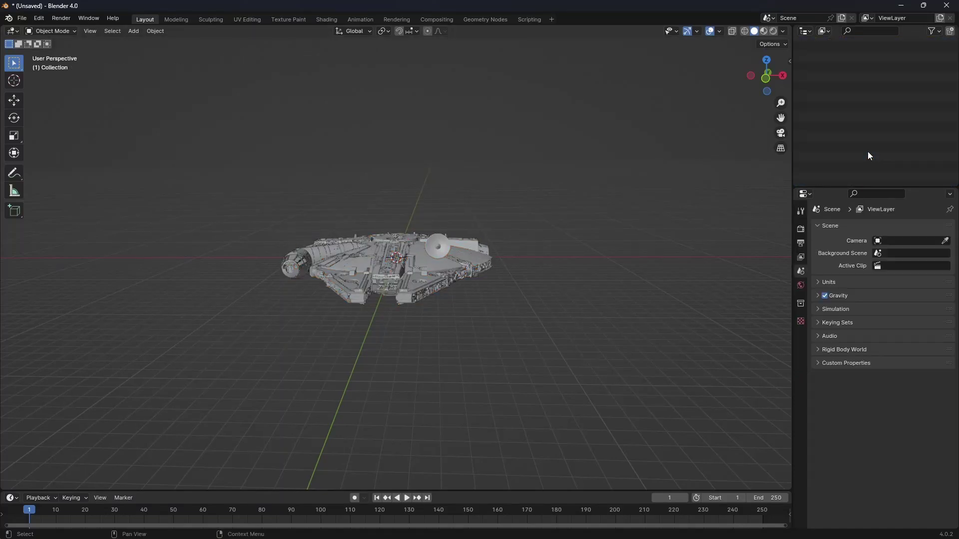
pyautogui.hotkey('ctrl', 'z')
pyautogui.click(808, 53)
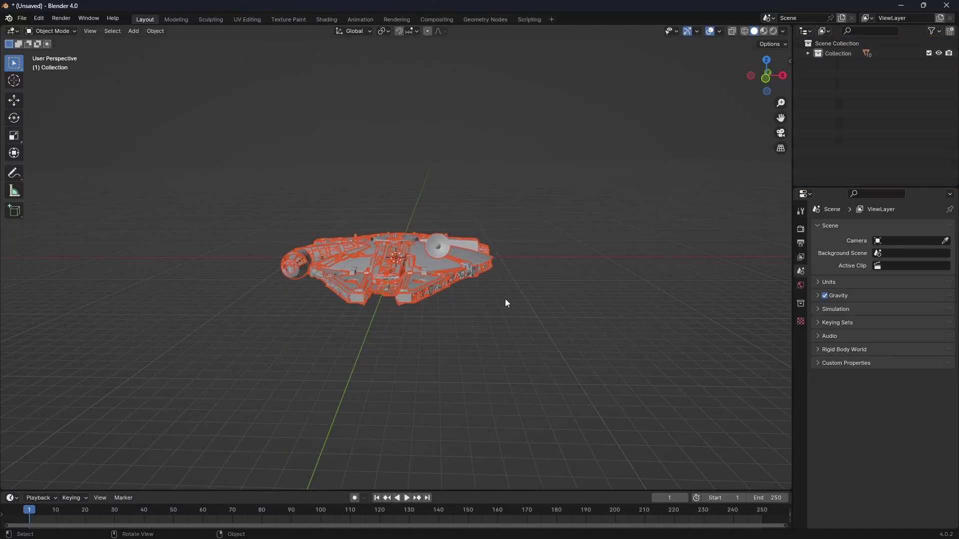
# Add a cube empty around the ship, scaled to about 10.1 × 13.7 × 2.1 and located at about Y -2.78 m
pyautogui.hotkey('shift', 'a')
pyautogui.moveTo(488, 322)
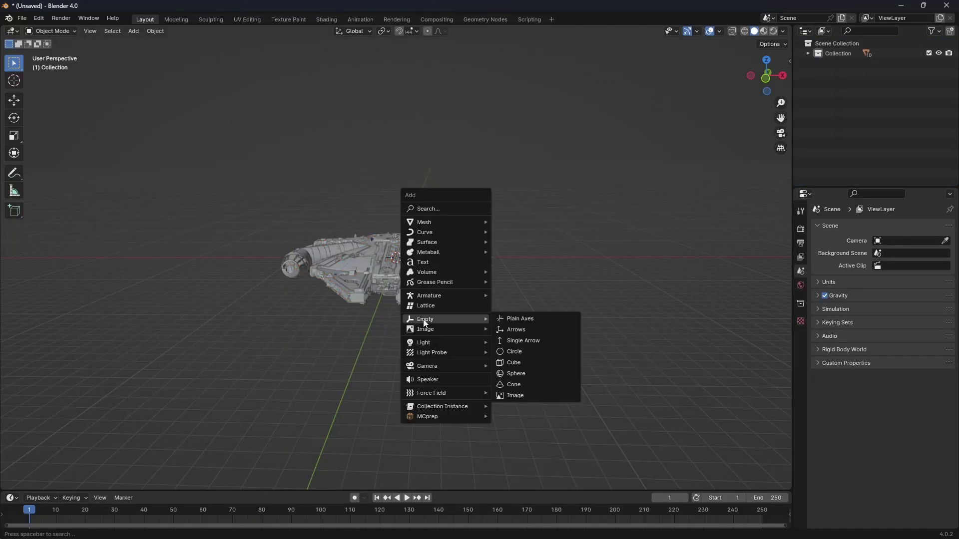
pyautogui.click(538, 364)
pyautogui.press('s')
pyautogui.click(569, 316)
pyautogui.moveTo(569, 317); pyautogui.dragTo(487, 279, button='middle')
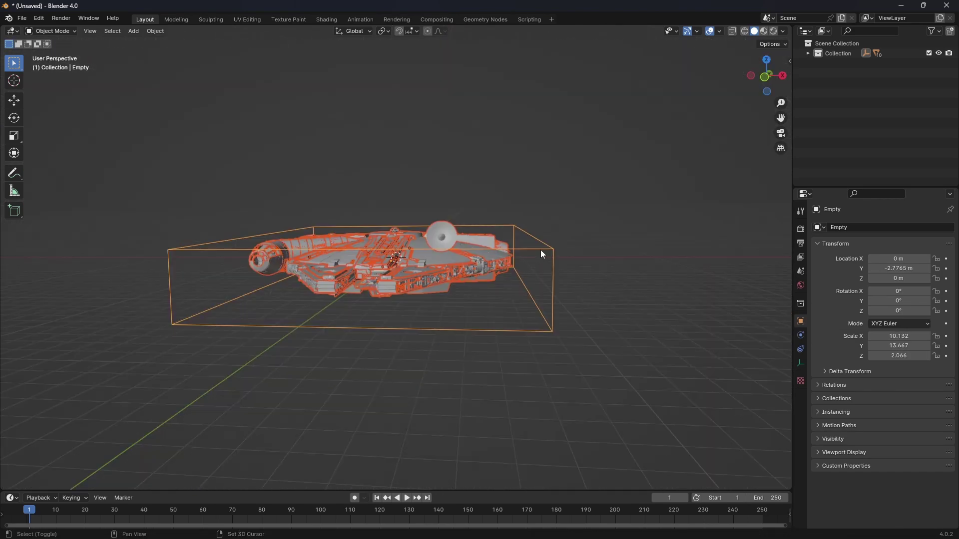
# Parent all the ship meshes to the cube empty with Object (Keep Transform), and select only the empty
pyautogui.keyDown('shift'); pyautogui.click(541, 249); pyautogui.keyUp('shift')
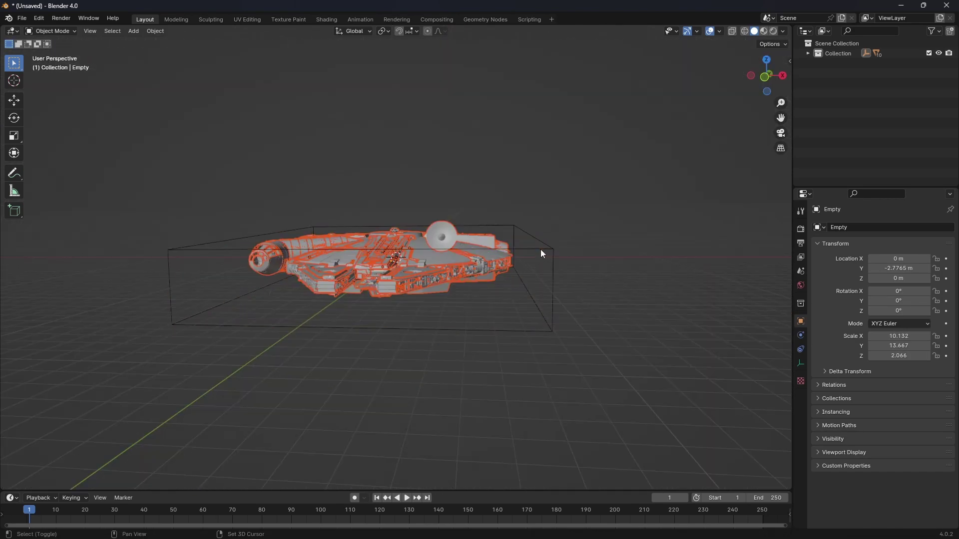
pyautogui.keyDown('shift'); pyautogui.click(540, 250); pyautogui.keyUp('shift')
pyautogui.hotkey('ctrl', 'p')
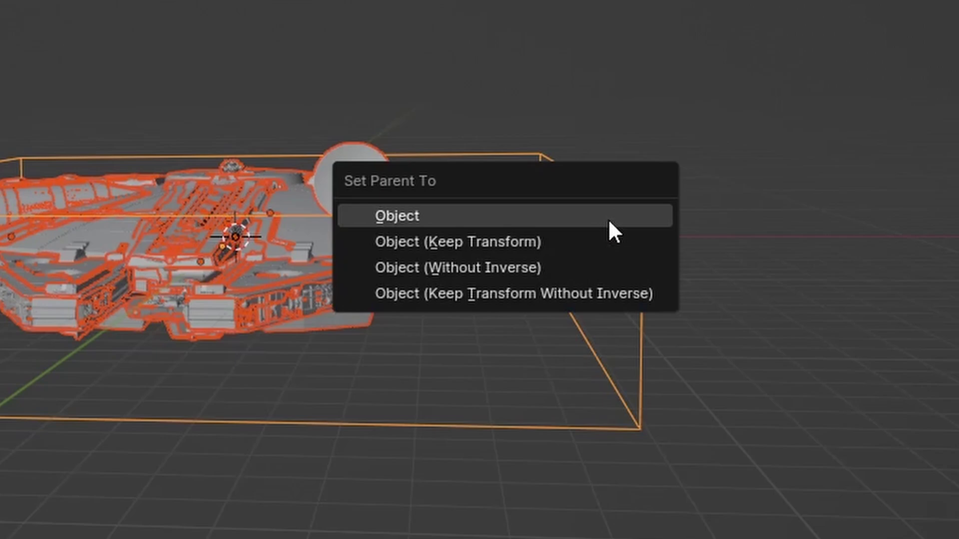
pyautogui.click(602, 236)
pyautogui.click(644, 350)
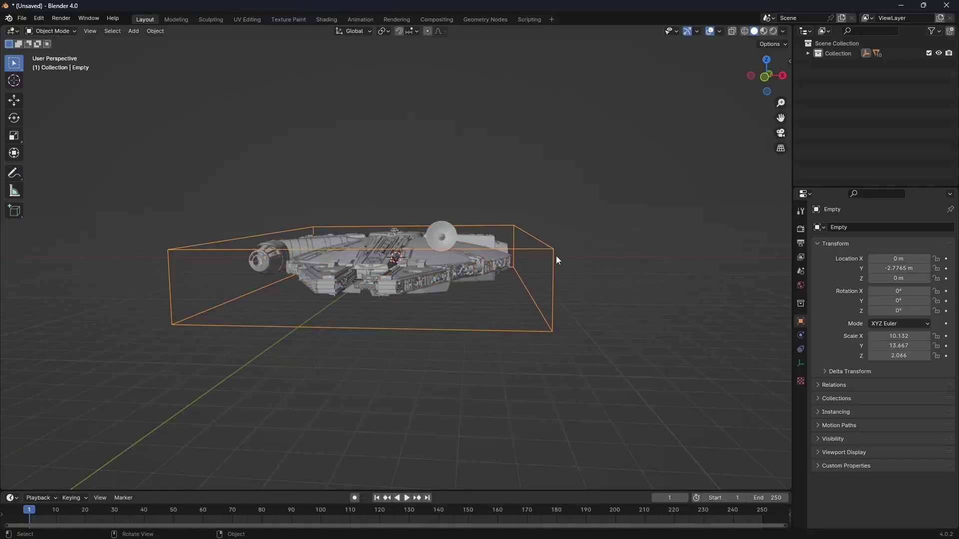
pyautogui.press('g')
pyautogui.press('Escape')
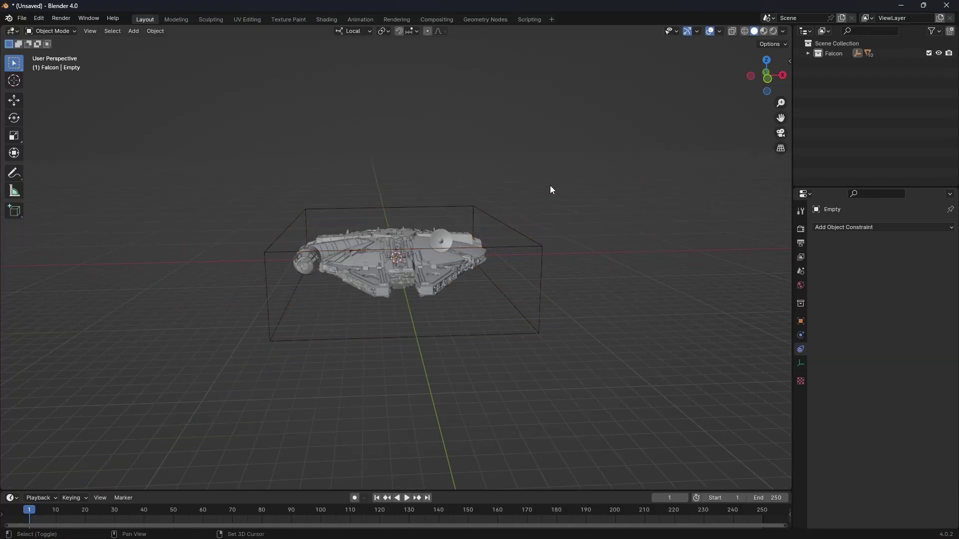
# Add a Path curve at the ship and scale it up well beyond the ship's width
pyautogui.hotkey('shift', 'a')
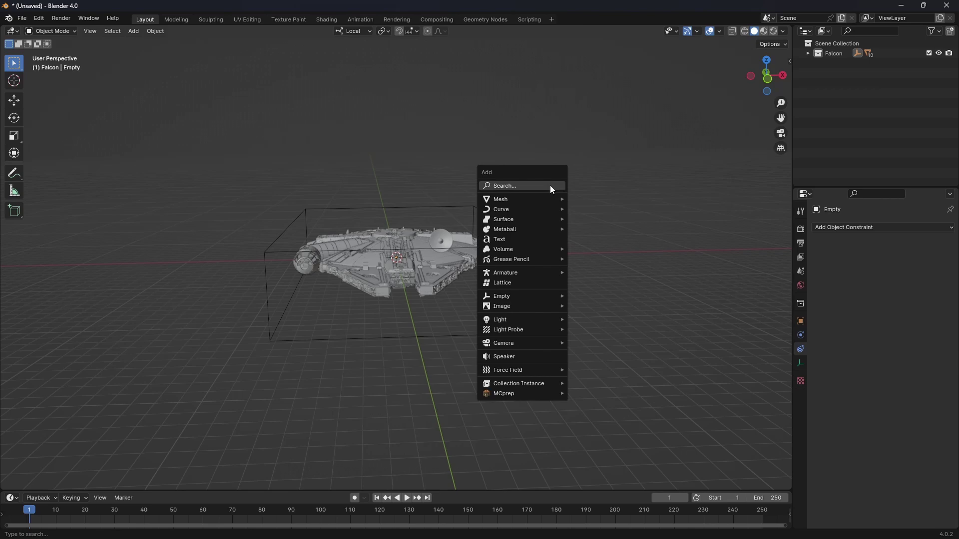
pyautogui.click(550, 186)
pyautogui.write('path')
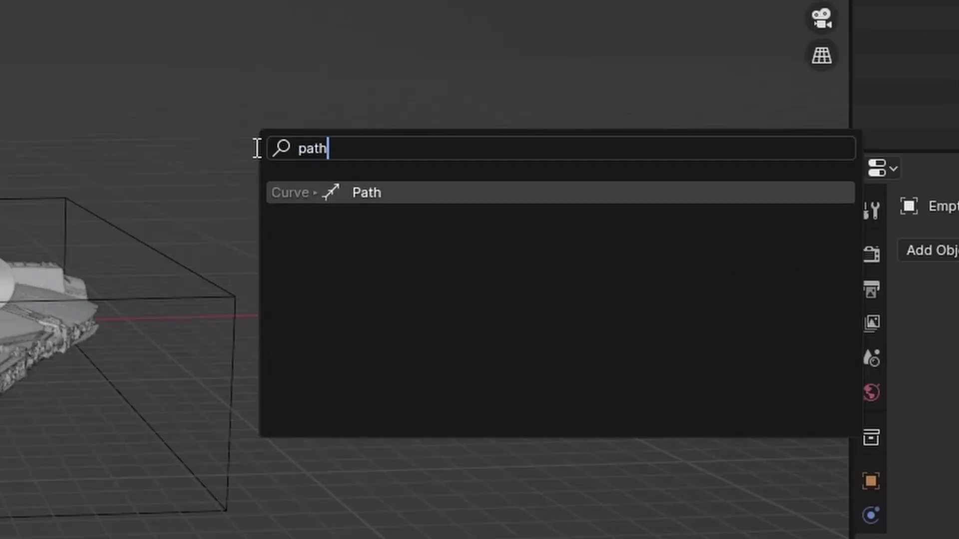
pyautogui.press('Return')
pyautogui.scroll(-3, 550, 184)
pyautogui.press('s')
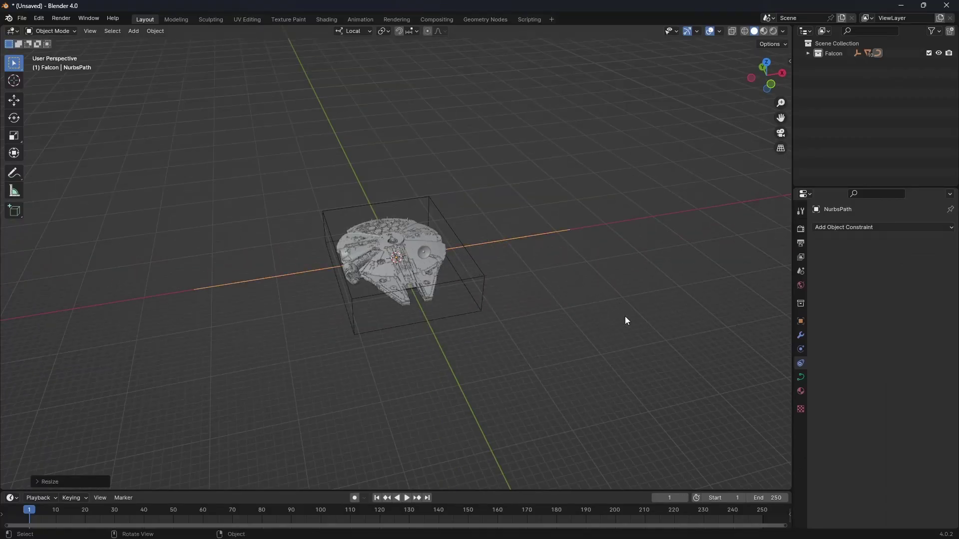
pyautogui.click(377, 331)
# Give the cube empty a Follow Path constraint with NurbsPath as its target
pyautogui.moveTo(377, 331); pyautogui.dragTo(418, 255, button='middle')
pyautogui.click(418, 254)
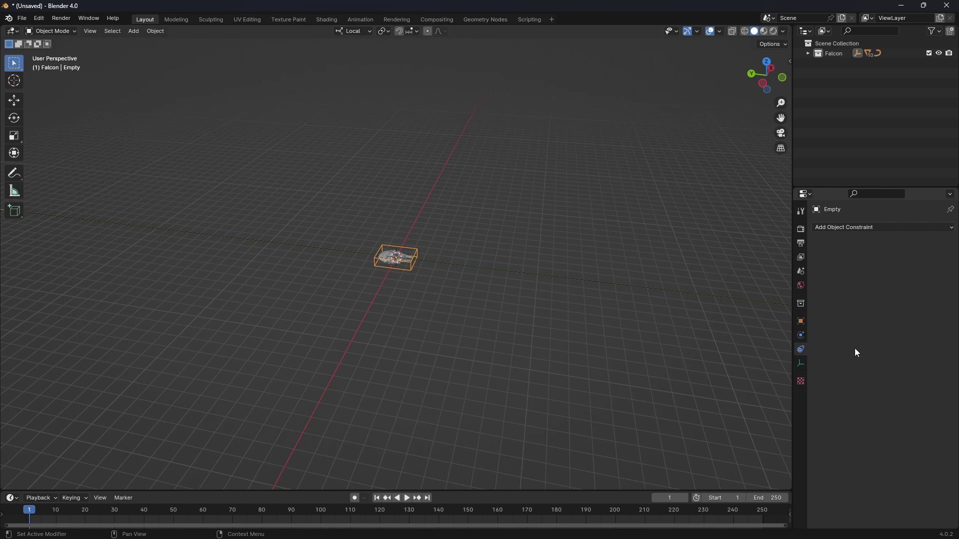
pyautogui.click(859, 228)
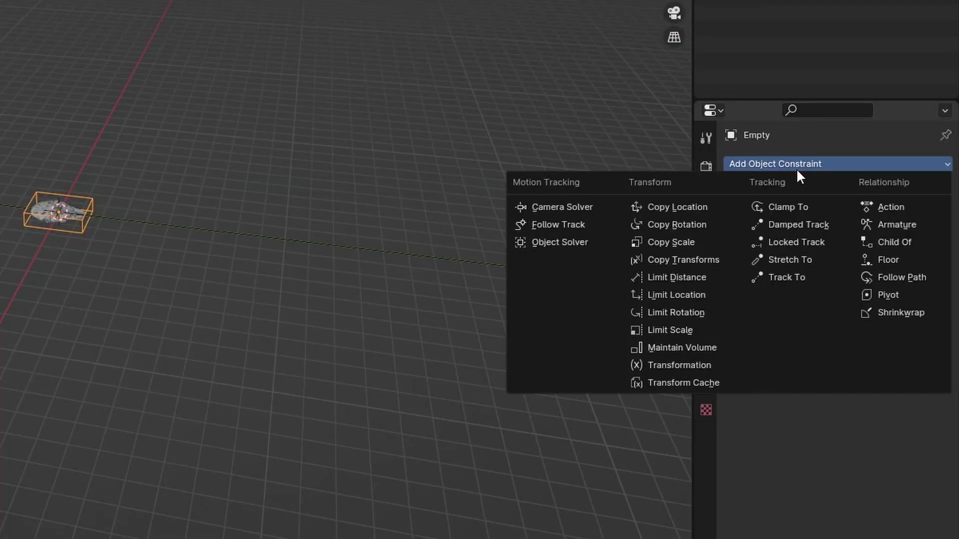
pyautogui.click(881, 277)
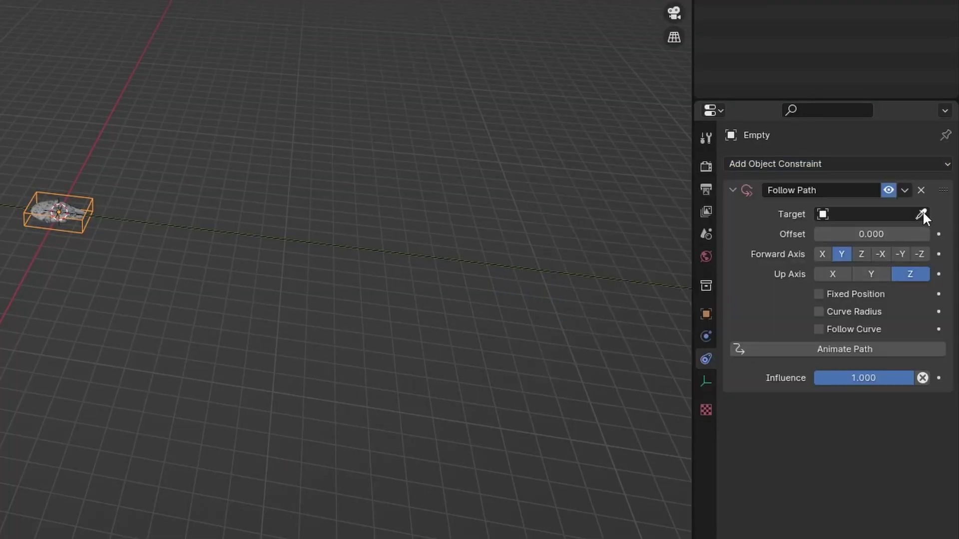
pyautogui.click(921, 215)
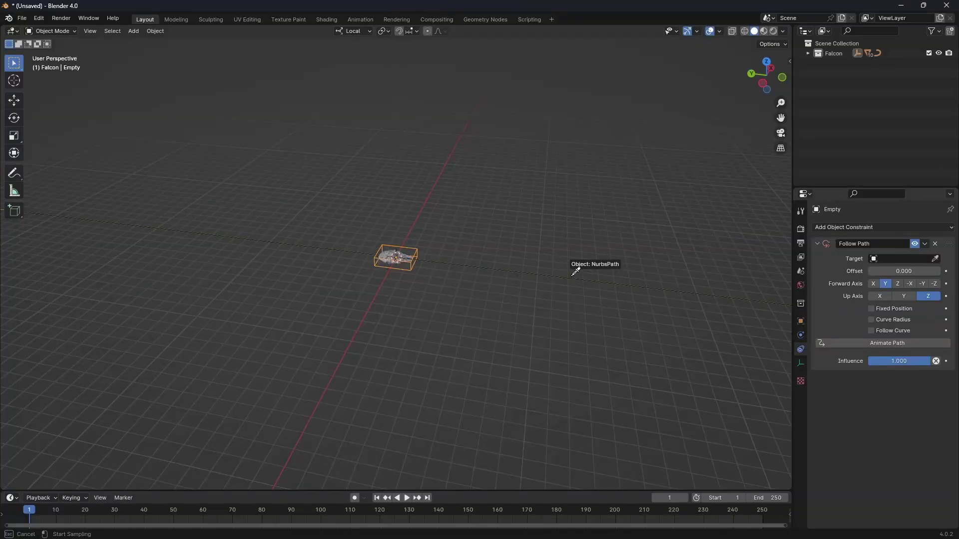
pyautogui.click(575, 270)
# Set the empty's Follow Path offset to -50 and rotate the empty -90° about the global Z axis
pyautogui.moveTo(498, 277); pyautogui.dragTo(904, 271, button='middle')
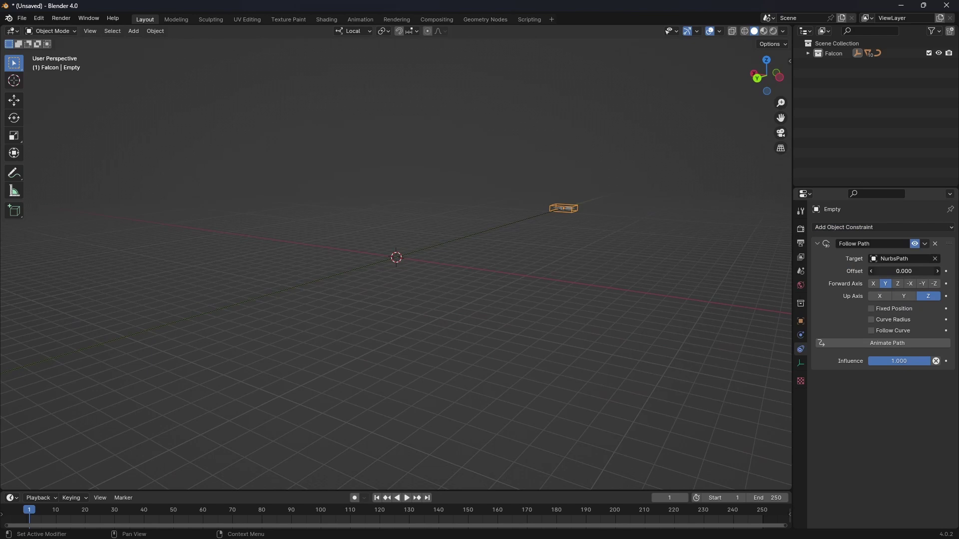
pyautogui.moveTo(904, 271); pyautogui.dragTo(850, 271)
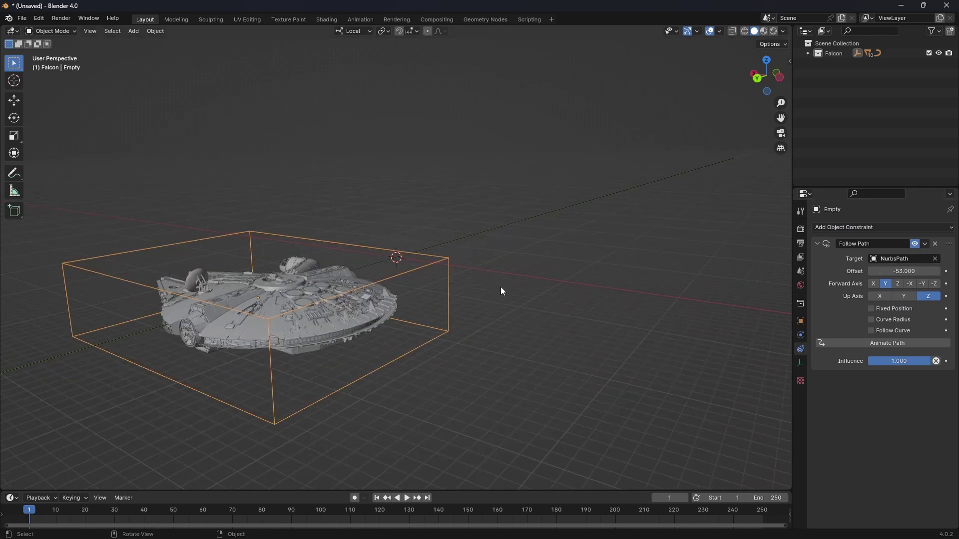
pyautogui.write('r')
pyautogui.write('z')
pyautogui.write('-90')
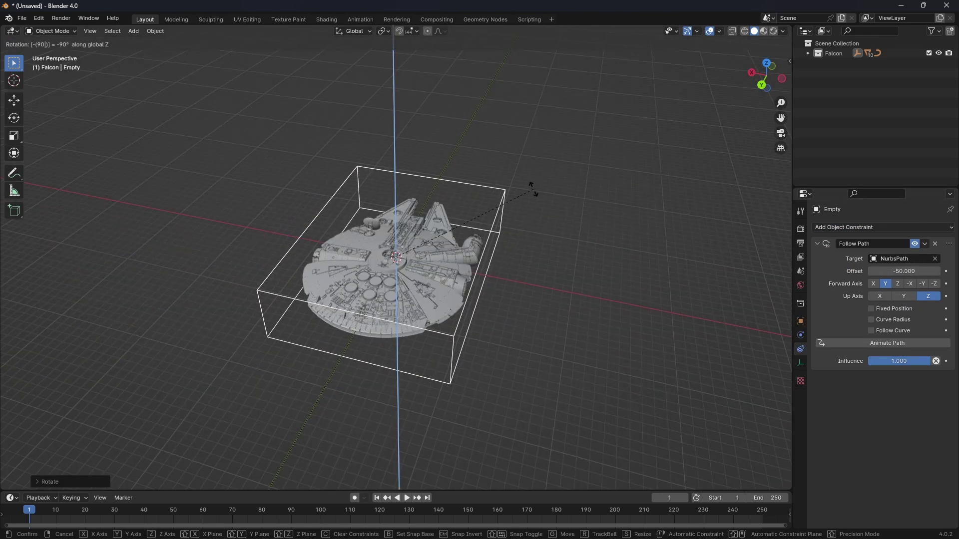
pyautogui.press('Return')
# Add a camera and align it to a view framing the ship from the front side
pyautogui.moveTo(534, 189); pyautogui.dragTo(463, 392, button='middle')
pyautogui.hotkey('shift', 'a')
pyautogui.moveTo(464, 392)
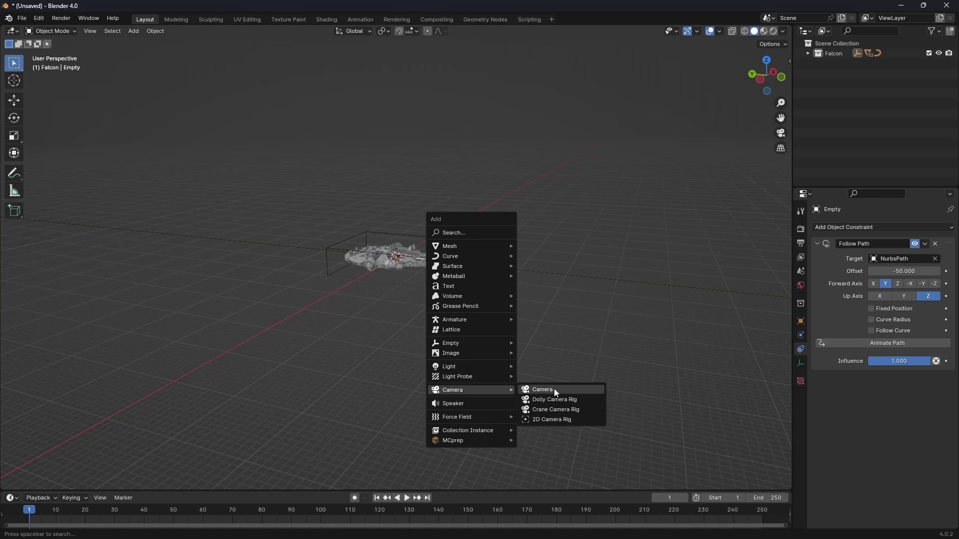
pyautogui.click(556, 393)
pyautogui.press('ctrl+KP_0')
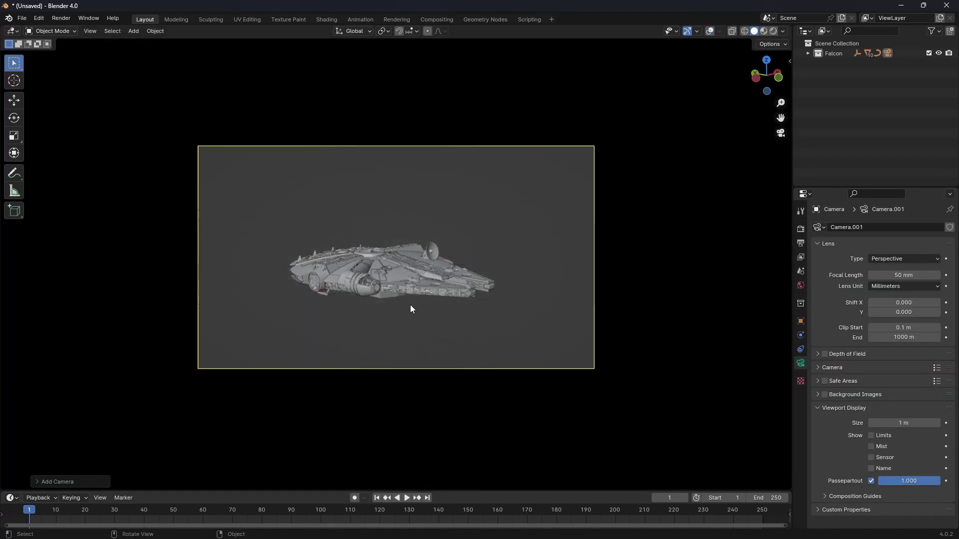
# Add a Track To constraint to the camera with the cube empty as its target
pyautogui.click(801, 349)
pyautogui.click(882, 224)
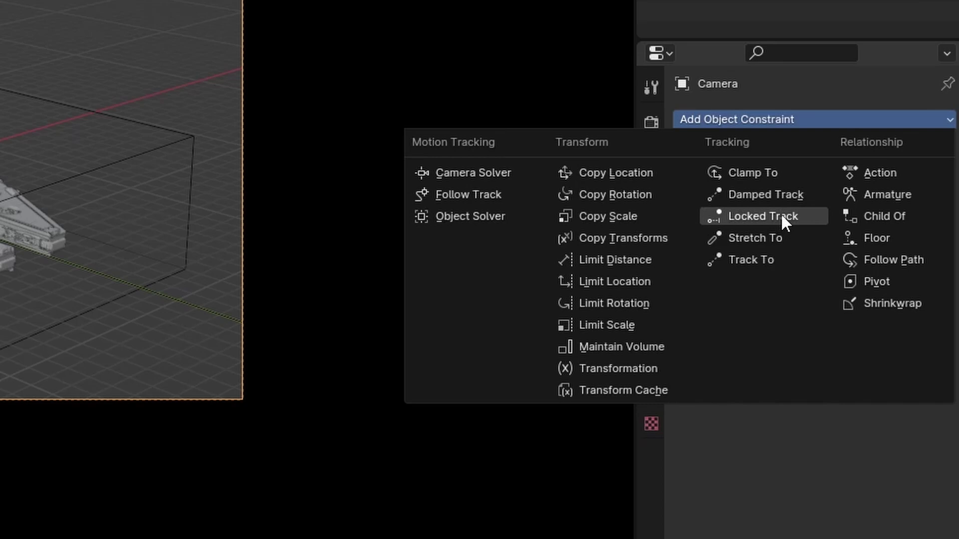
pyautogui.click(759, 260)
pyautogui.click(919, 182)
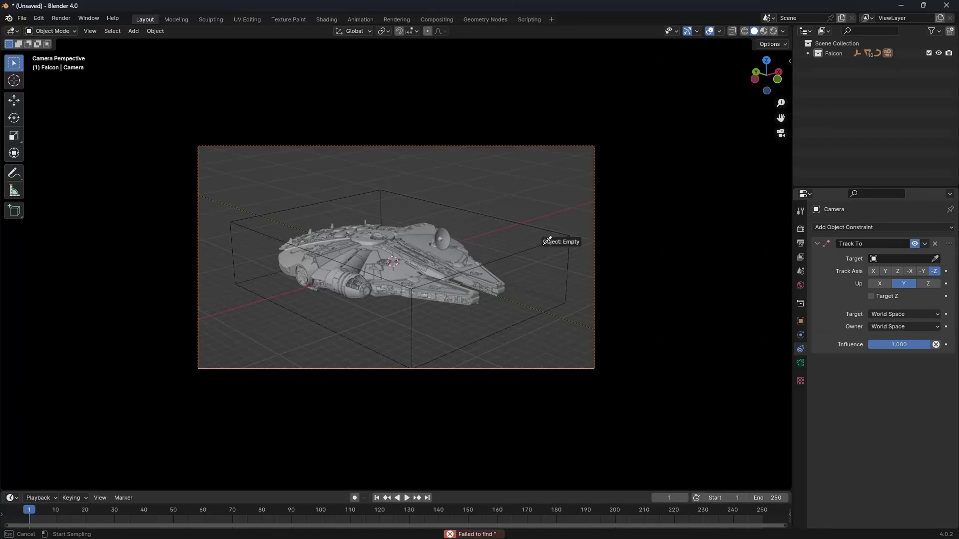
pyautogui.click(553, 225)
# Change the cube empty's Follow Path offset to move the ship along the path
pyautogui.click(504, 221)
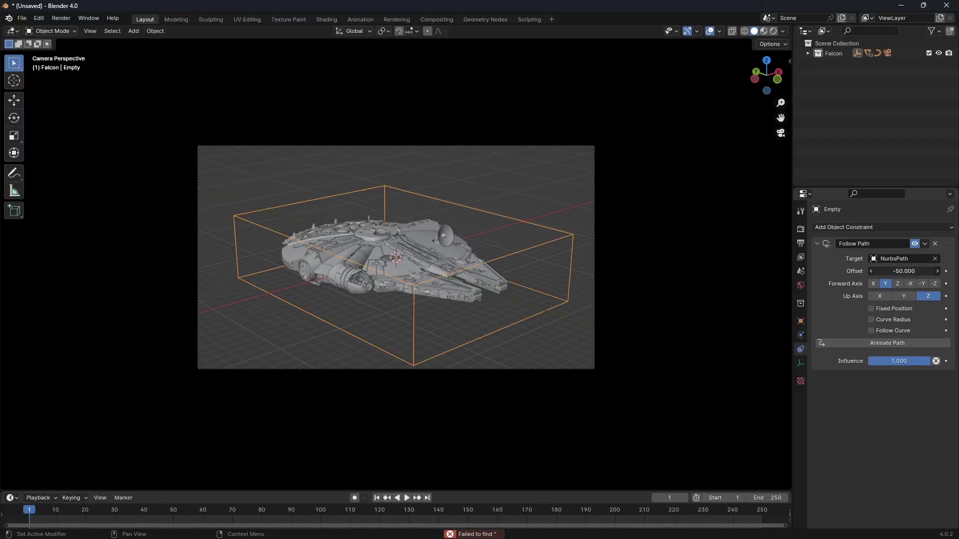
pyautogui.moveTo(894, 271); pyautogui.dragTo(871, 278)
# Lower the camera to a Z location of about 11.9 m and adjust its Y location
pyautogui.click(594, 259)
pyautogui.click(800, 321)
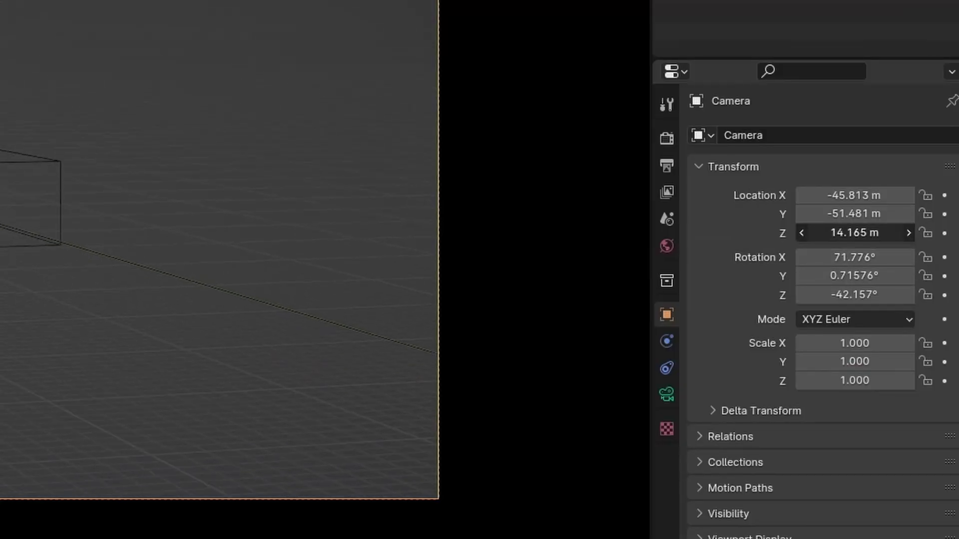
pyautogui.moveTo(854, 233); pyautogui.dragTo(834, 214)
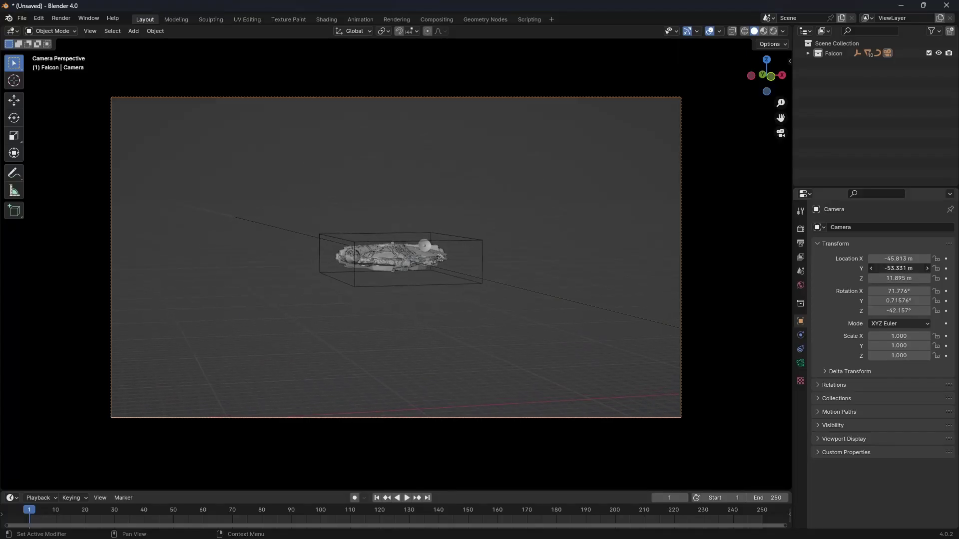
pyautogui.moveTo(899, 268); pyautogui.dragTo(923, 268)
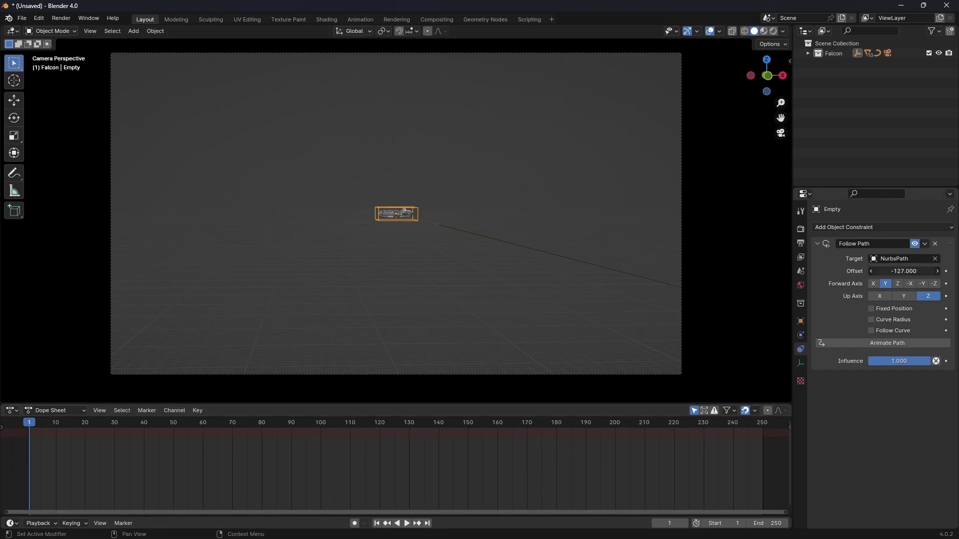
# Keyframe the empty's Follow Path offset at -400 on frame 1 and at -150 on frame 5
pyautogui.moveTo(904, 270); pyautogui.dragTo(893, 271)
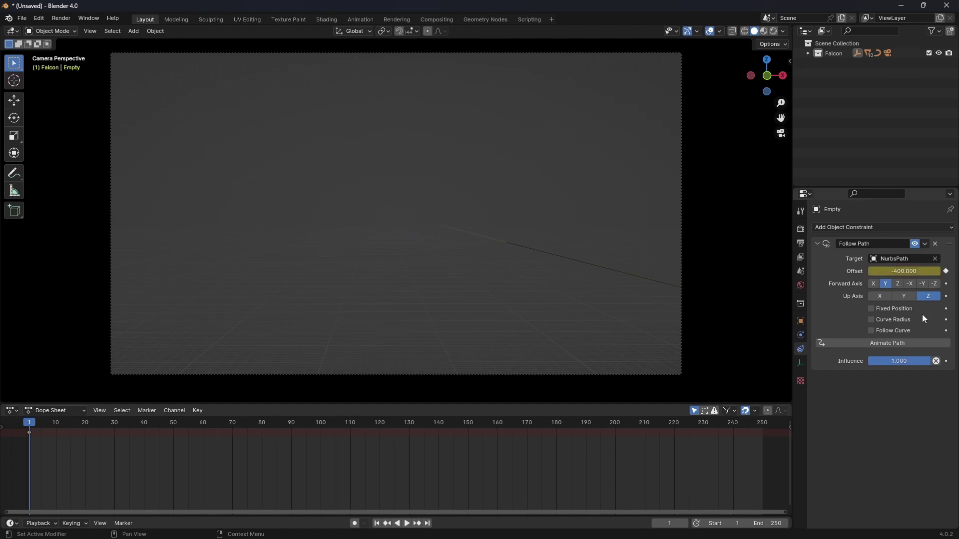
pyautogui.press('Right')
pyautogui.press('Right')
pyautogui.press('Right')
pyautogui.press('Right')
pyautogui.doubleClick(912, 271)
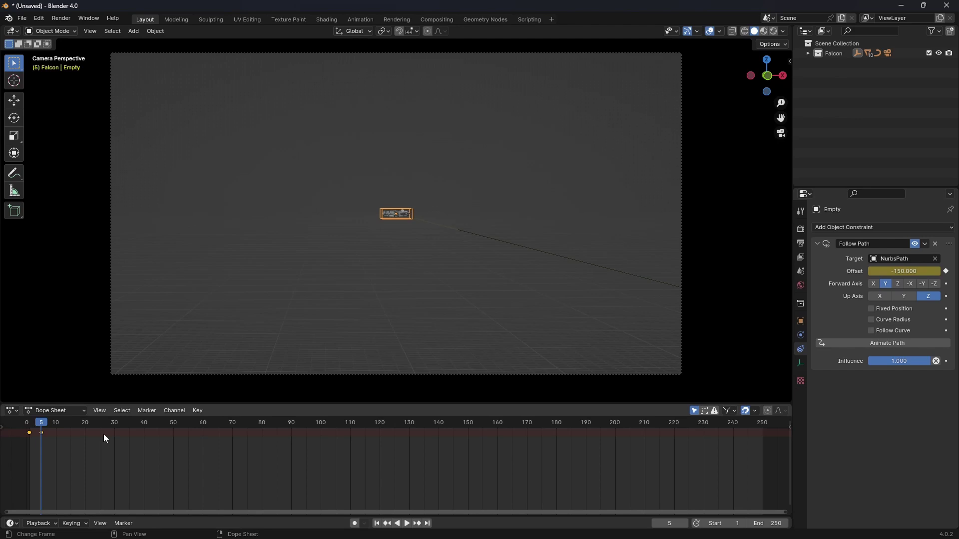
# Keyframe the empty's Follow Path offset at 80 on frame 190
pyautogui.moveTo(31, 423); pyautogui.dragTo(24, 428)
pyautogui.click(586, 422)
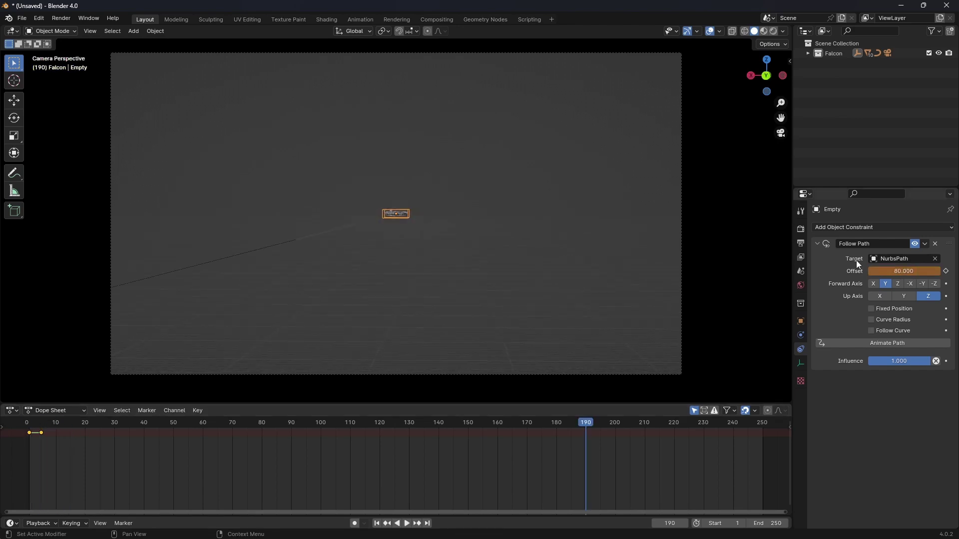
pyautogui.click(945, 271)
# Set the offset keyframes' interpolation to Linear and play the animation from the start
pyautogui.moveTo(584, 430); pyautogui.dragTo(23, 421)
pyautogui.press('t')
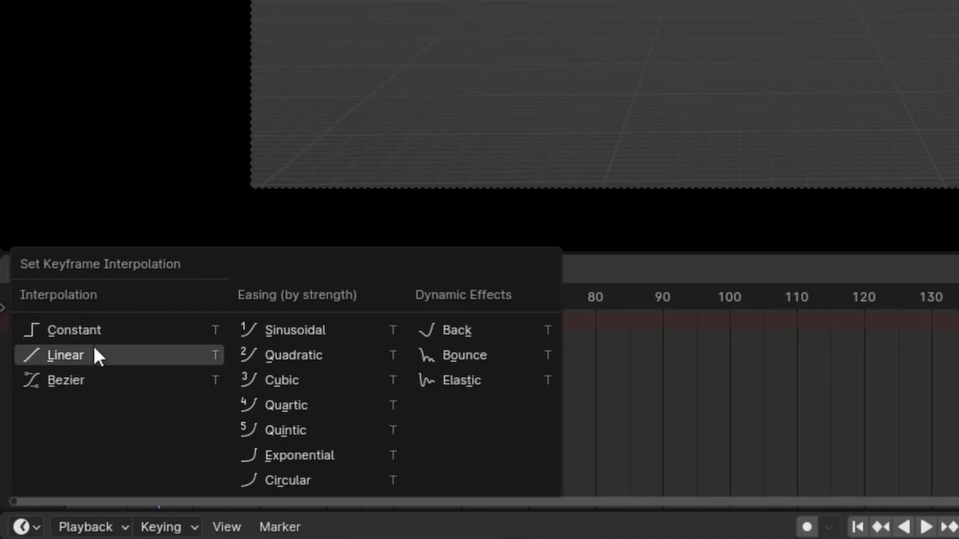
pyautogui.click(42, 448)
pyautogui.click(34, 425)
pyautogui.press('space')
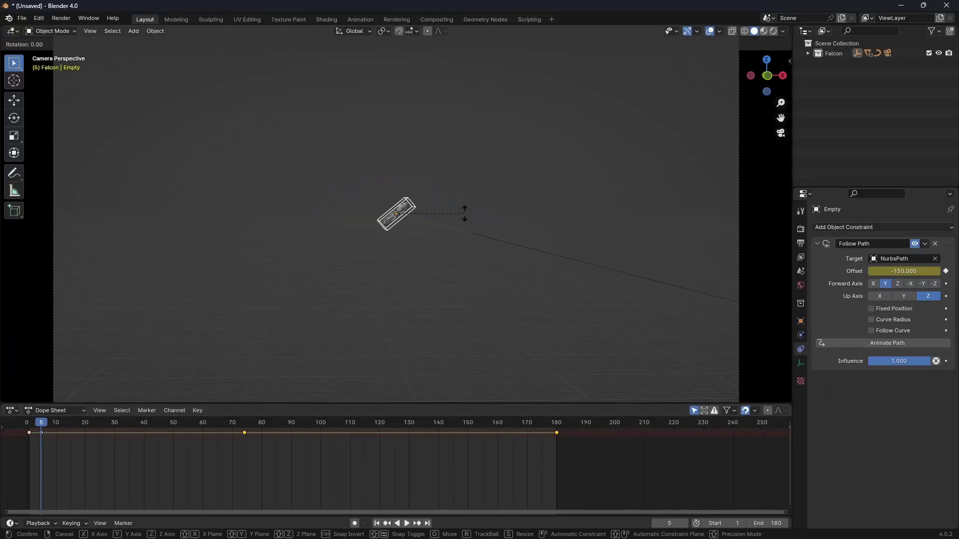
# Rotate the empty about 38° around the global Y axis on frame 5, keyframe it and play the animation
pyautogui.press('r')
pyautogui.press('y')
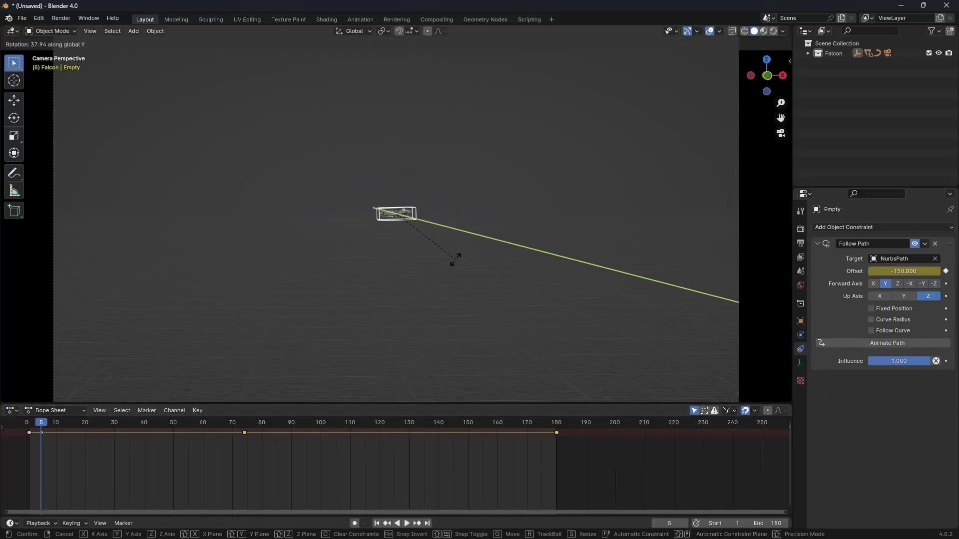
pyautogui.click(454, 259)
pyautogui.press('i')
pyautogui.click(455, 259)
pyautogui.press('space')
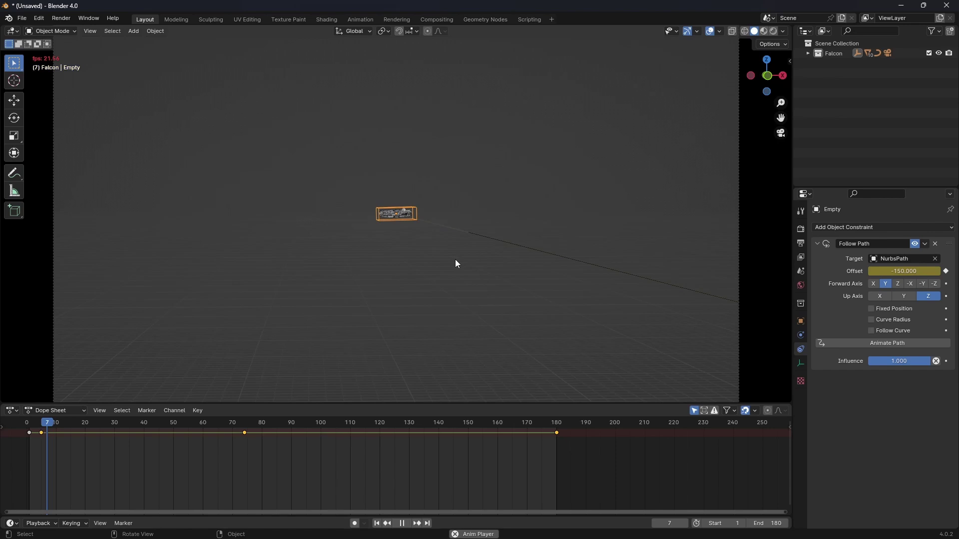
pyautogui.press('KP_0')
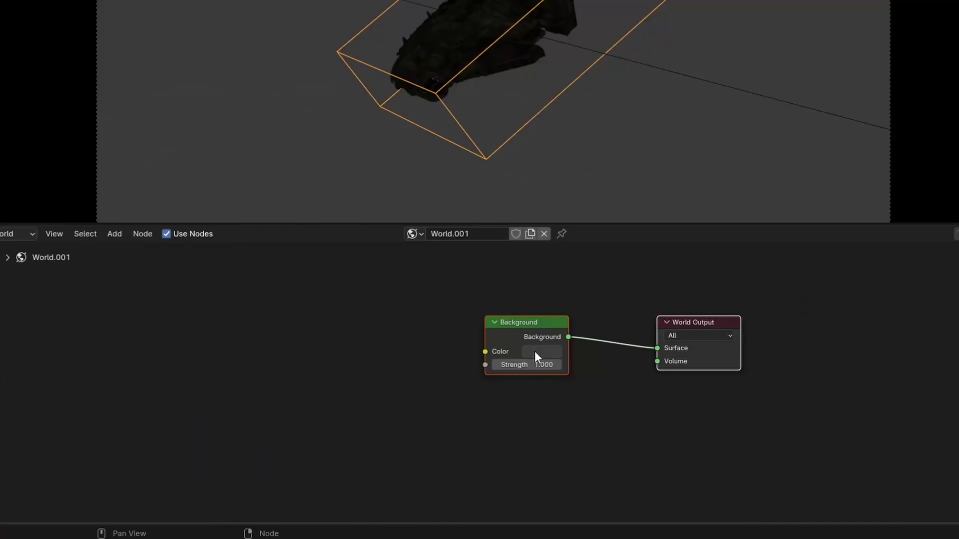
# Set the World Background node's color to black
pyautogui.click(535, 353)
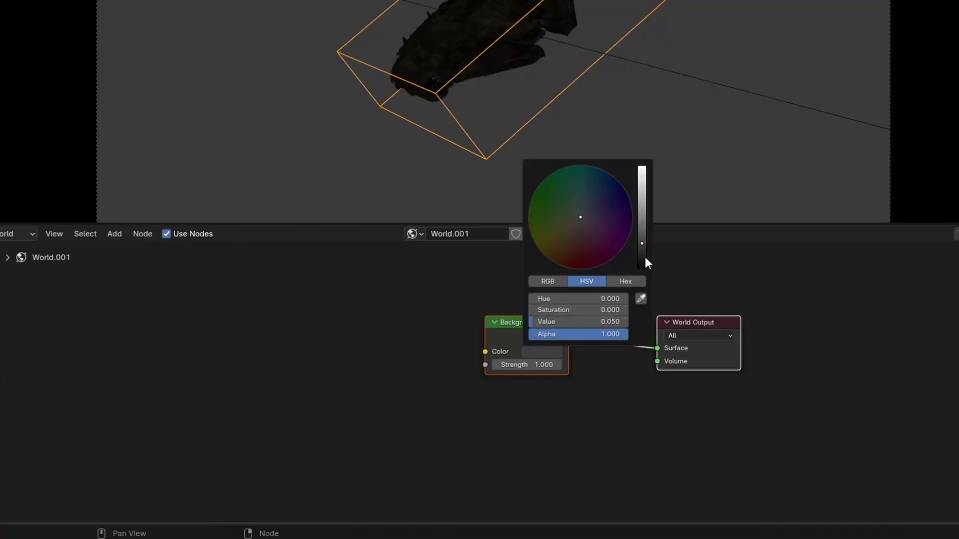
pyautogui.moveTo(641, 245); pyautogui.dragTo(641, 268)
# Add a Noise Texture node to the World nodes, with Texture Coordinate and Mapping nodes linked to its Vector input
pyautogui.moveTo(310, 336); pyautogui.dragTo(618, 340, button='middle')
pyautogui.hotkey('shift', 'a')
pyautogui.click(357, 312)
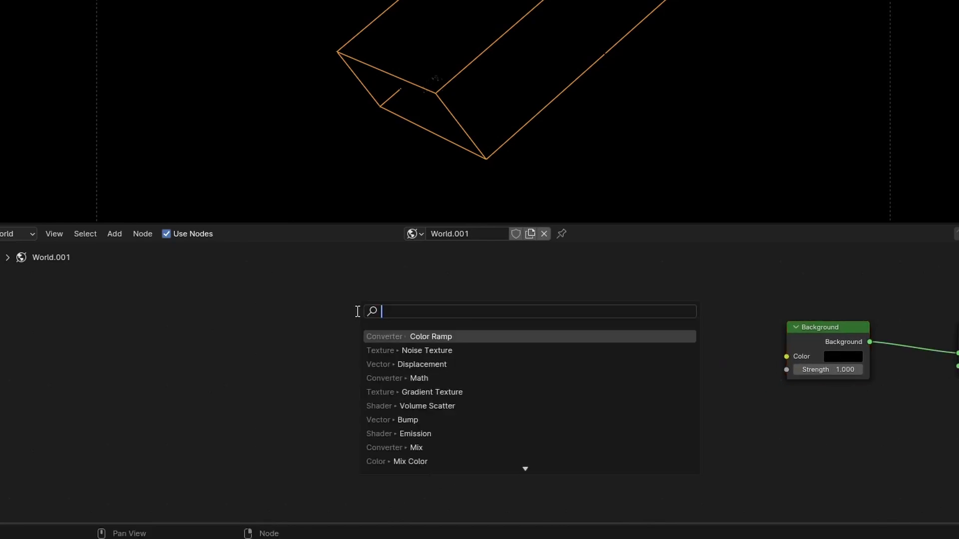
pyautogui.write('noise')
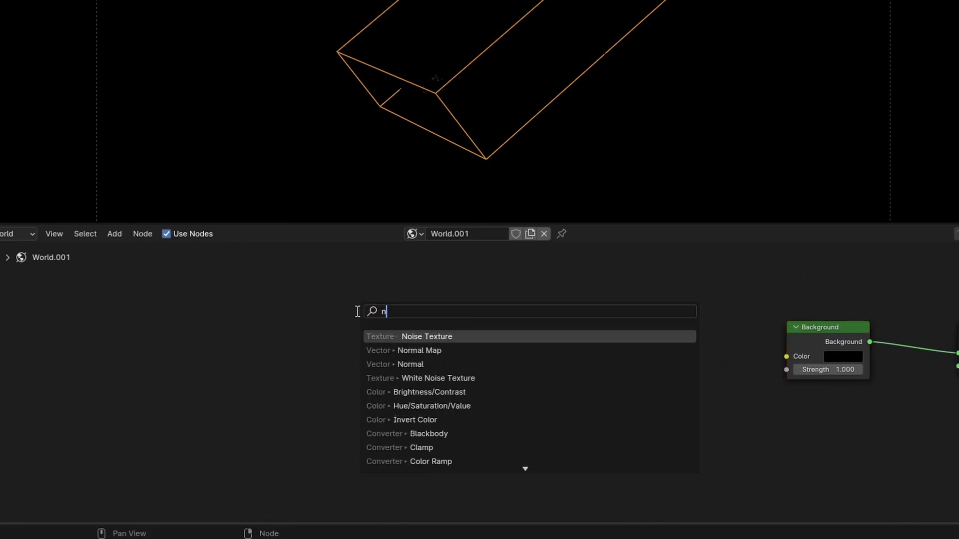
pyautogui.press('Return')
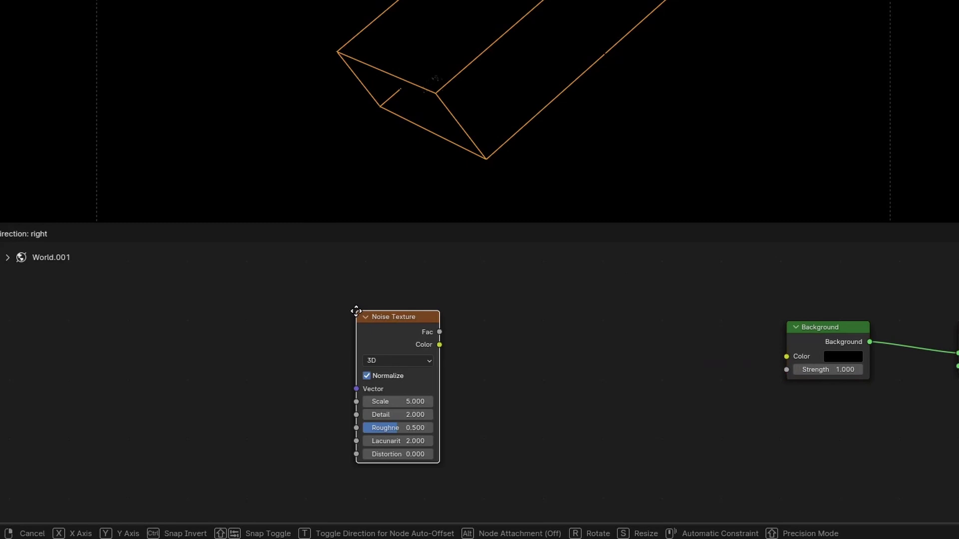
pyautogui.click(356, 311)
pyautogui.hotkey('ctrl', 't')
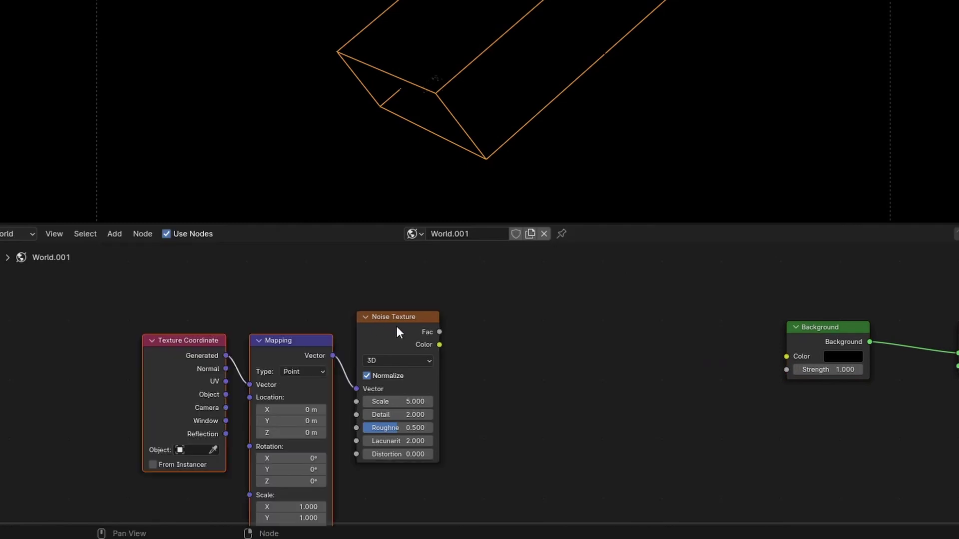
# Add a Color Ramp node and link it between the Noise Texture's Fac output and the Background's Color input
pyautogui.click(514, 337)
pyautogui.moveTo(515, 337); pyautogui.dragTo(470, 318, button='middle')
pyautogui.hotkey('shift', 'a')
pyautogui.write('ramp')
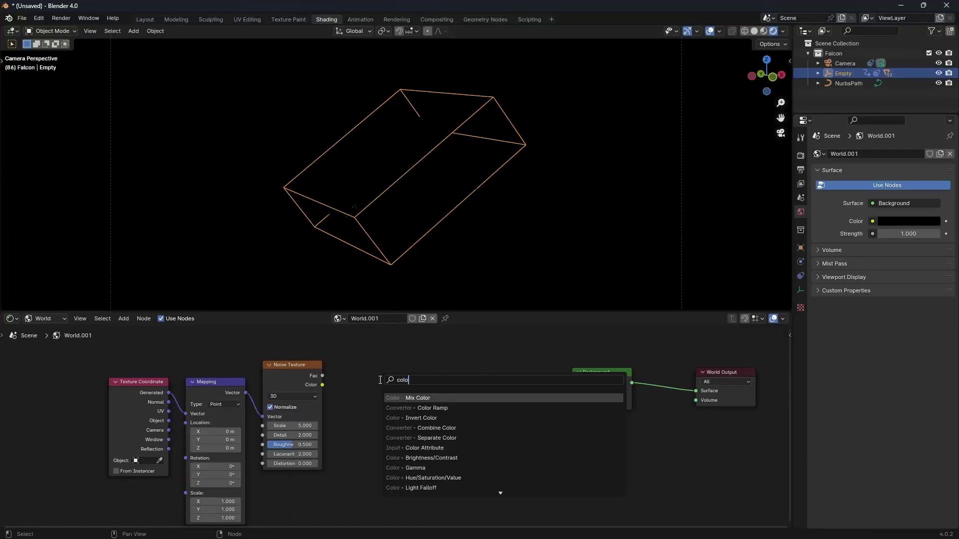
pyautogui.press('Return')
pyautogui.click(395, 310)
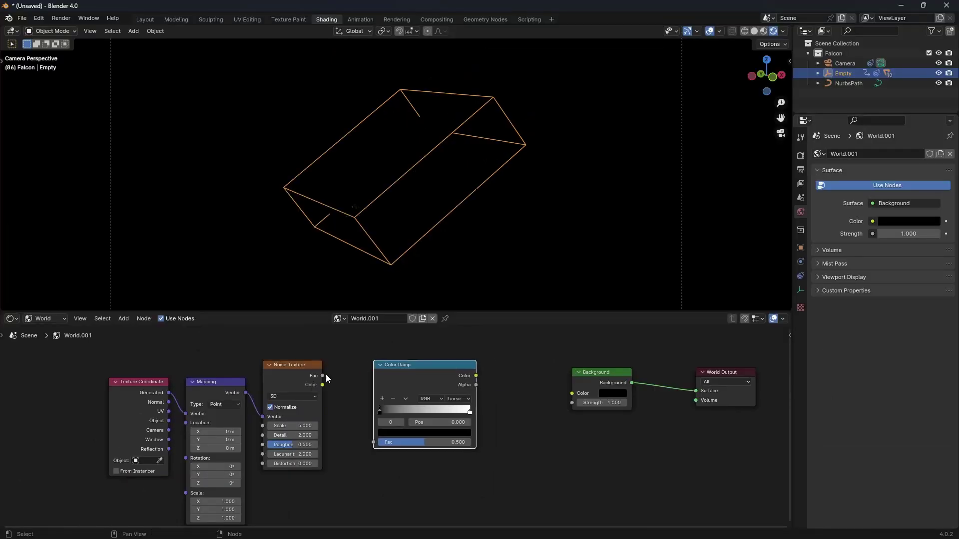
pyautogui.moveTo(322, 375); pyautogui.dragTo(373, 442)
pyautogui.moveTo(476, 375); pyautogui.dragTo(572, 393)
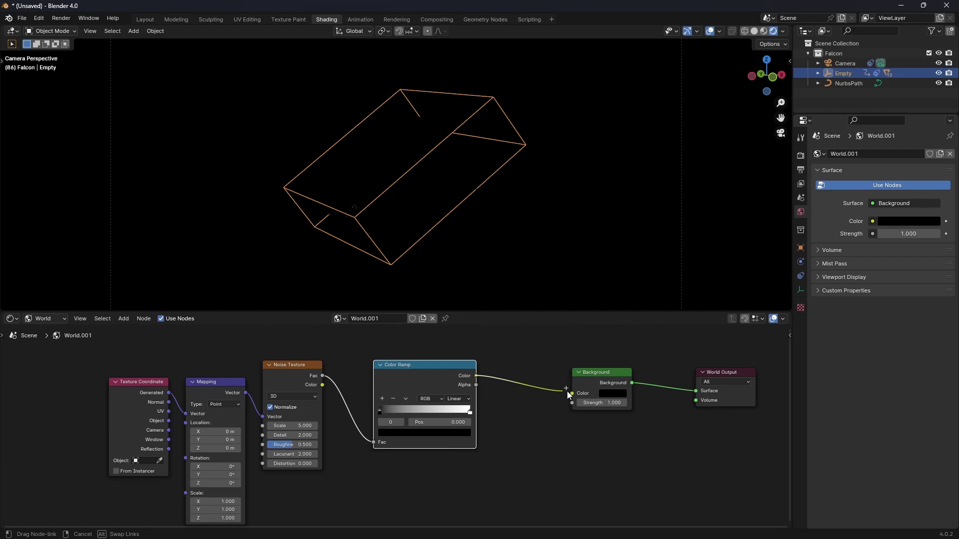
# Move the Color Ramp's black stop to 0.45 and set the Mapping scale to 20 on all three axes
pyautogui.moveTo(386, 411); pyautogui.dragTo(422, 412)
pyautogui.moveTo(288, 487); pyautogui.dragTo(357, 451, button='middle')
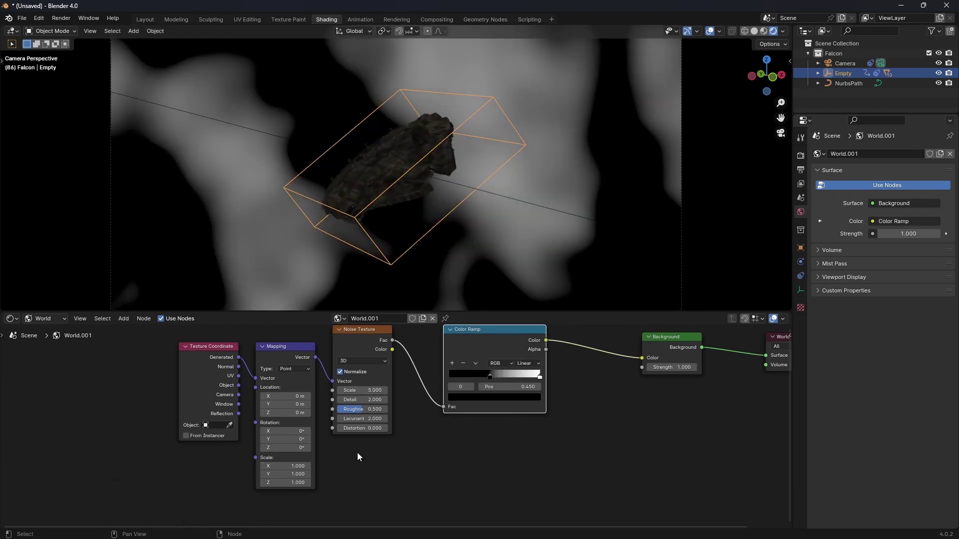
pyautogui.click(285, 465)
pyautogui.write('20')
pyautogui.press('Return')
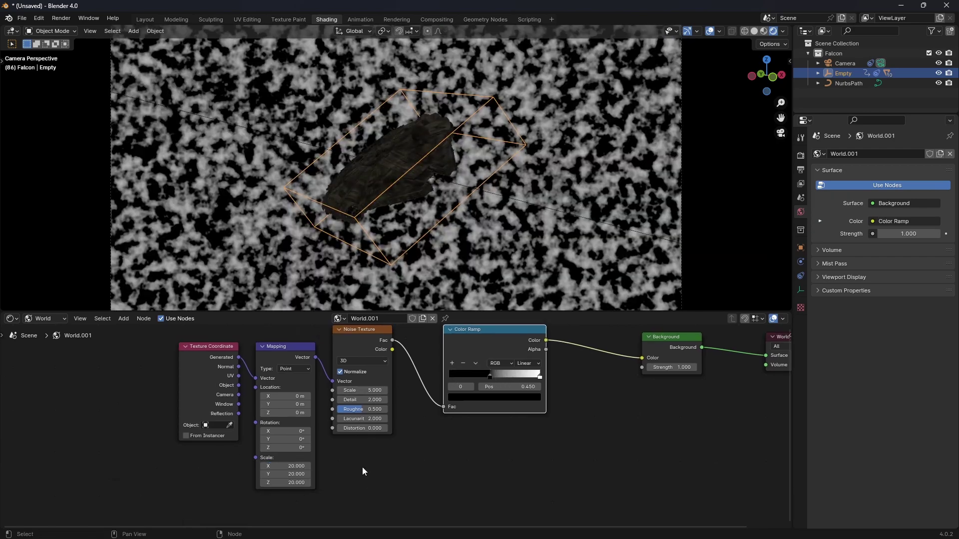
# Shift the Color Ramp's stops close together toward the white end and set the Noise Texture's Detail to 0
pyautogui.moveTo(491, 377); pyautogui.dragTo(518, 377)
pyautogui.scroll(2, 409, 400)
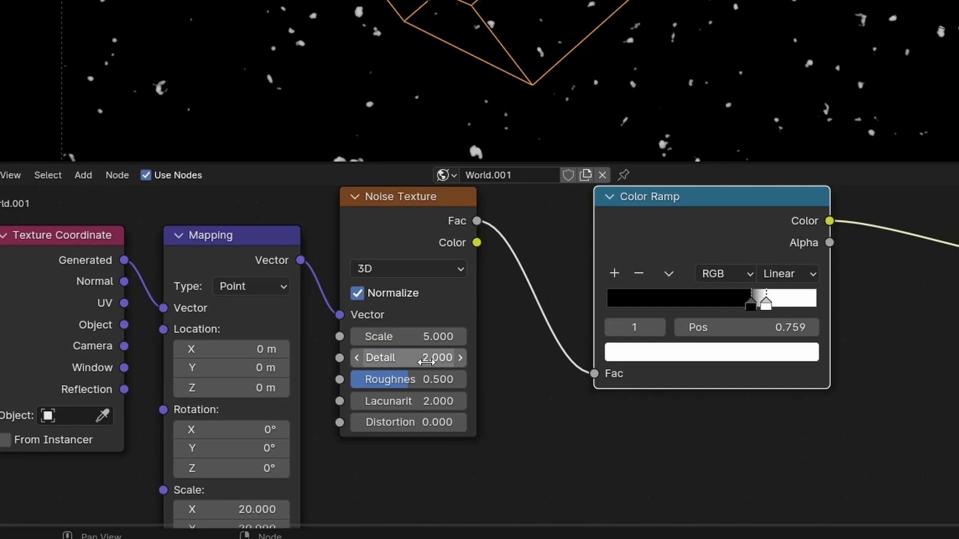
pyautogui.doubleClick(427, 359)
pyautogui.write('0')
pyautogui.press('Return')
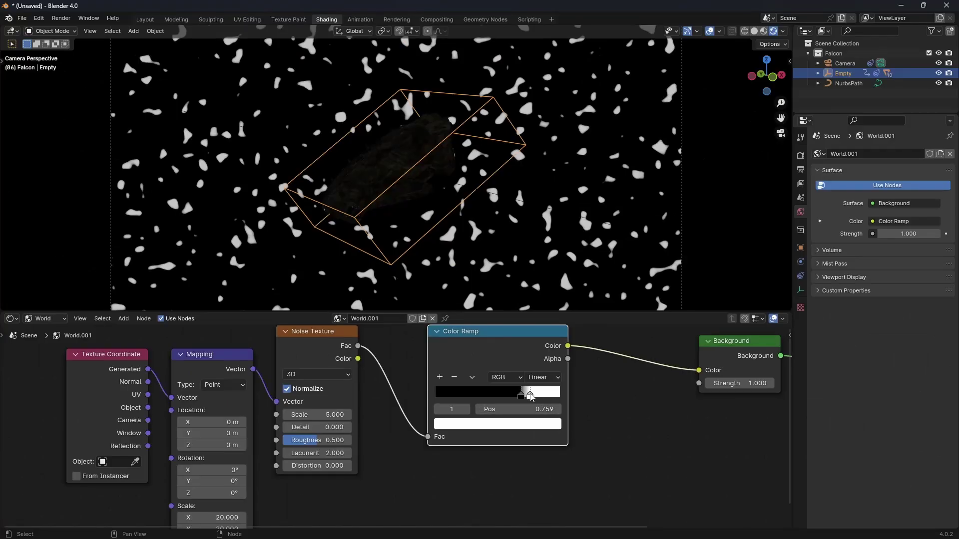
pyautogui.moveTo(530, 396); pyautogui.dragTo(539, 396)
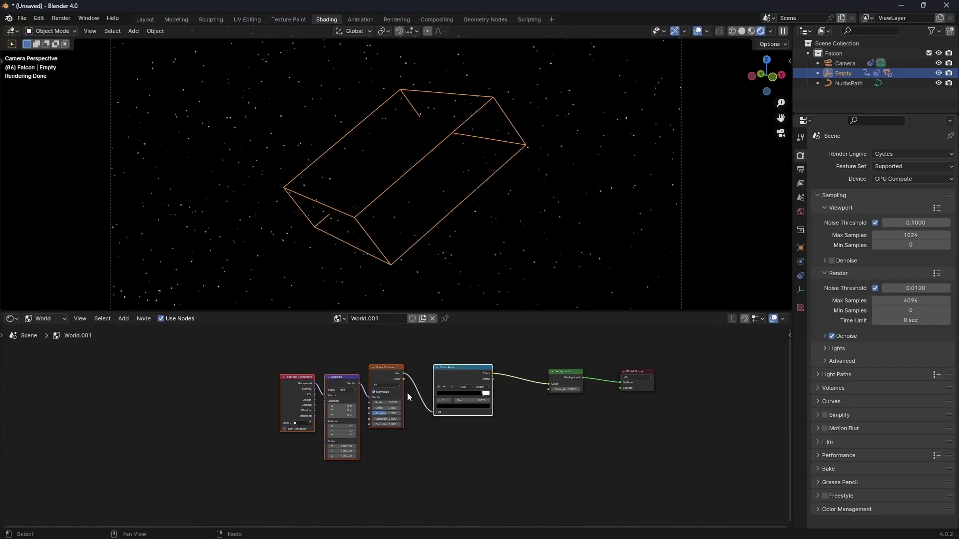
# Duplicate the Texture Coordinate, Mapping, Noise Texture and Color Ramp nodes and place the copies below the originals
pyautogui.hotkey('shift', 'd')
pyautogui.moveTo(410, 462); pyautogui.dragTo(411, 505)
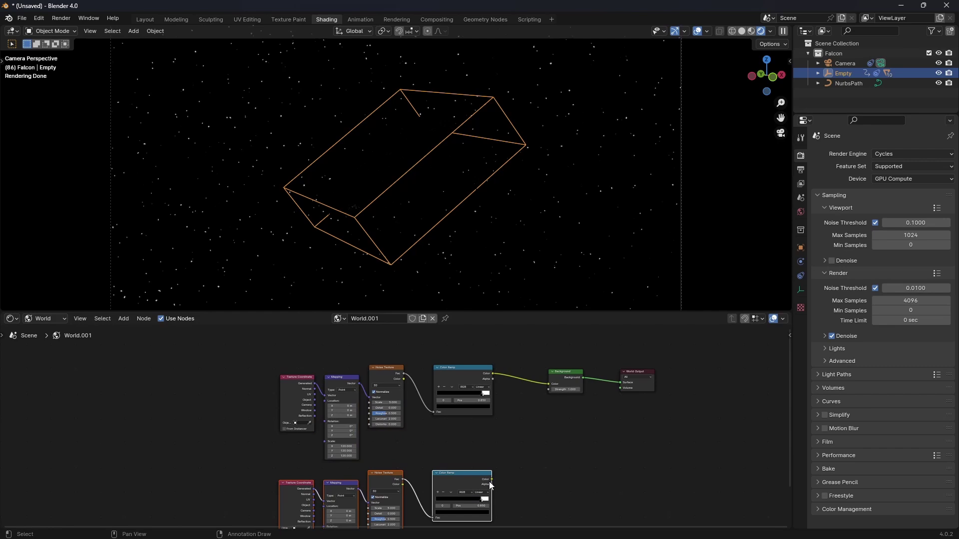
pyautogui.moveTo(410, 505); pyautogui.dragTo(268, 466, button='middle')
# Add a Mix node with its data type set to Color and its blending mode set to Add
pyautogui.scroll(1, 438, 396)
pyautogui.hotkey('shift', 'a')
pyautogui.write('mix')
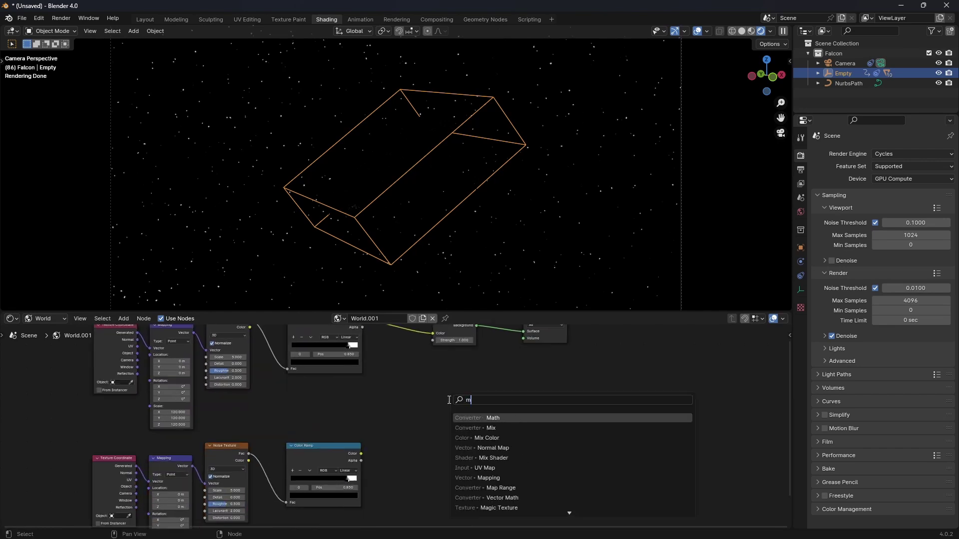
pyautogui.press('Return')
pyautogui.click(399, 396)
pyautogui.click(422, 418)
pyautogui.click(424, 435)
pyautogui.click(427, 428)
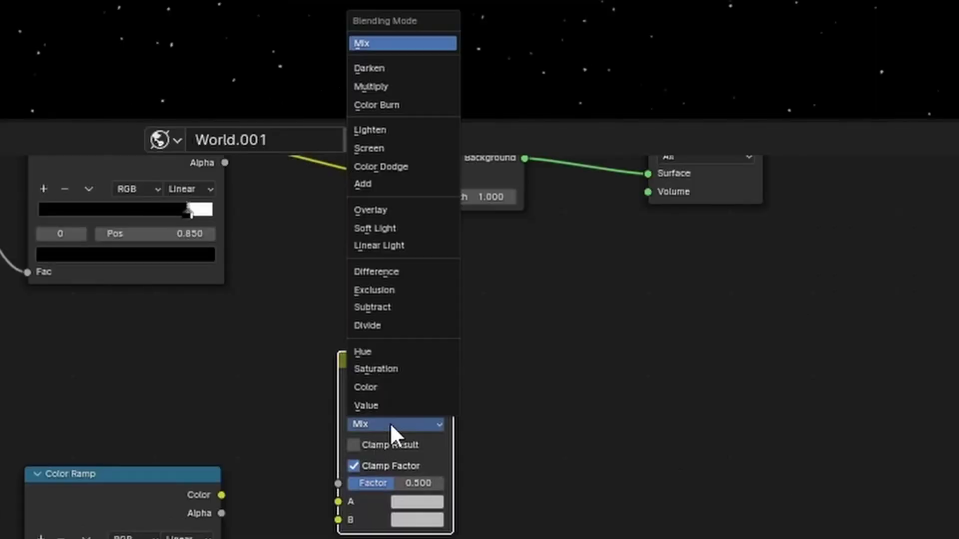
pyautogui.click(423, 335)
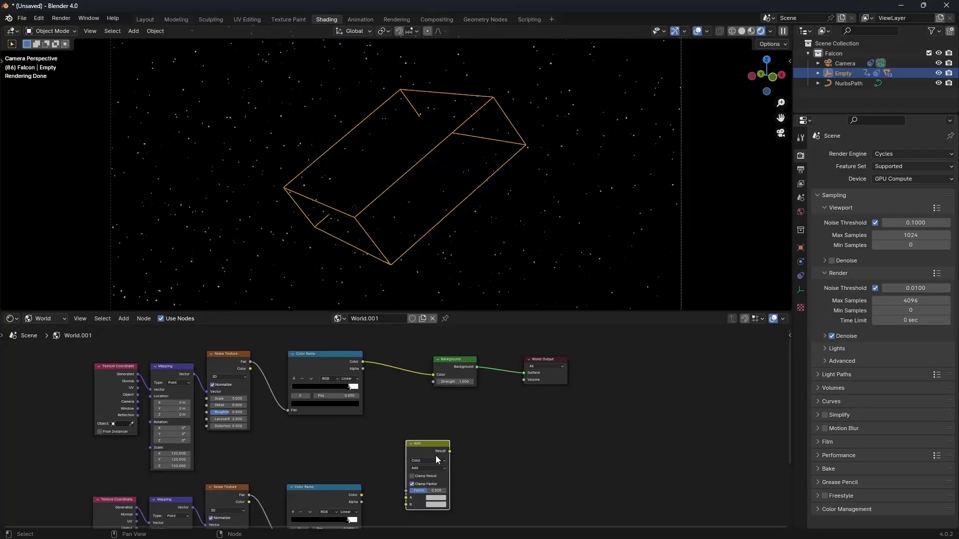
# Insert the Add node between the first Color Ramp and the Background, and link the duplicated Color Ramp to its B input
pyautogui.moveTo(436, 456); pyautogui.dragTo(423, 379)
pyautogui.moveTo(361, 495); pyautogui.dragTo(436, 413)
# Set the duplicated Noise Texture's Scale to 20 and adjust a stop on the duplicated Color Ramp
pyautogui.scroll(-1, 367, 233)
pyautogui.moveTo(236, 522); pyautogui.dragTo(410, 445, button='middle')
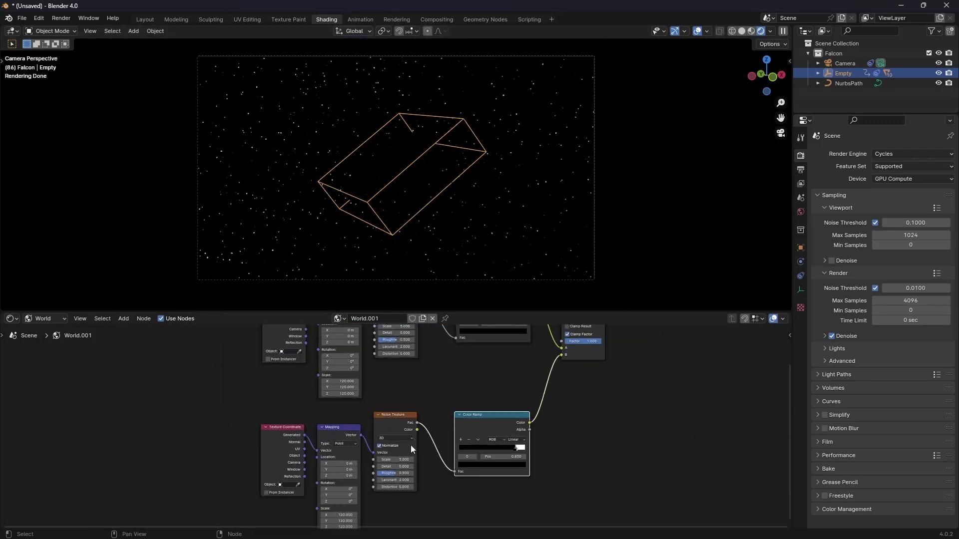
pyautogui.scroll(1, 394, 466)
pyautogui.click(394, 466)
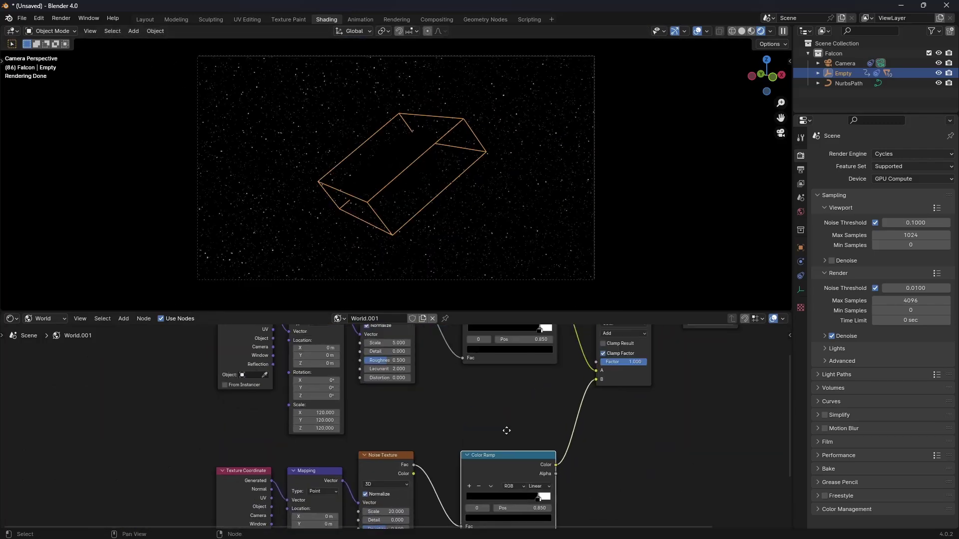
pyautogui.scroll(3, 573, 438)
pyautogui.moveTo(557, 387); pyautogui.dragTo(543, 391)
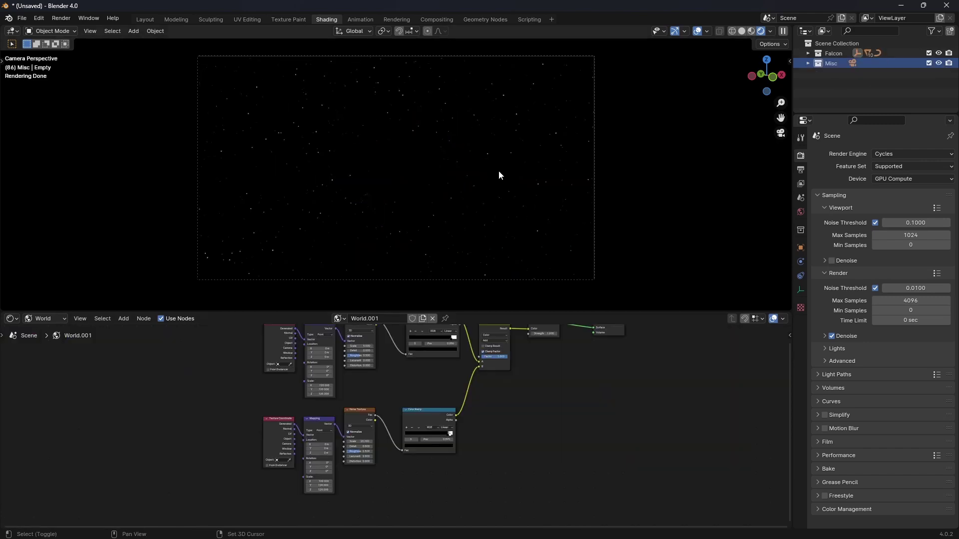
# Add a Sun light to the Misc collection and set its strength to 30
pyautogui.hotkey('shift', 'a')
pyautogui.moveTo(457, 304)
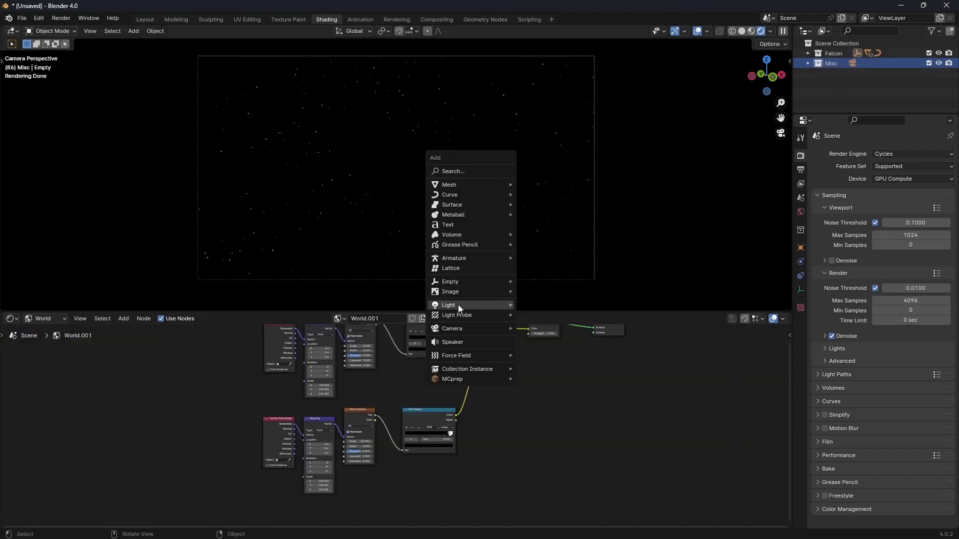
pyautogui.click(540, 315)
pyautogui.click(801, 290)
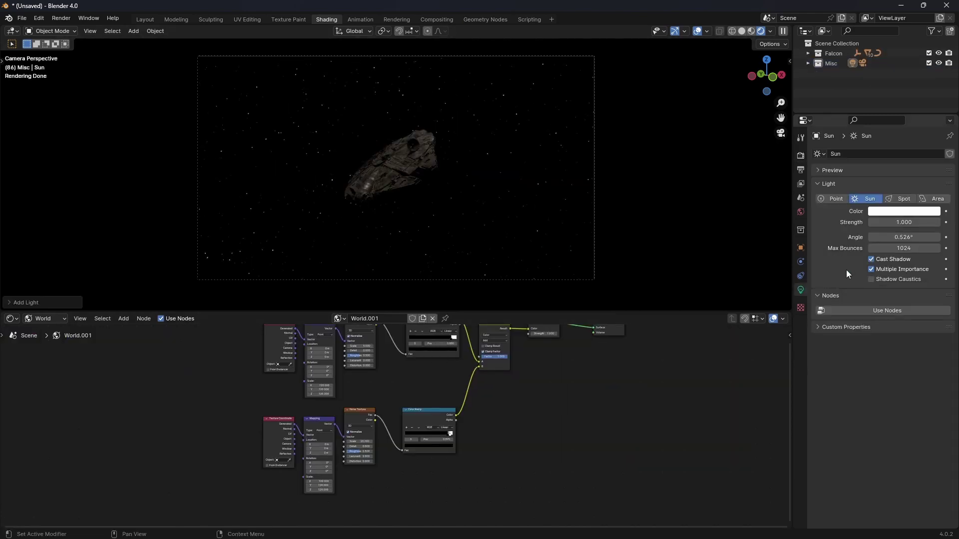
pyautogui.press('Return')
pyautogui.doubleClick(902, 222)
pyautogui.write('30')
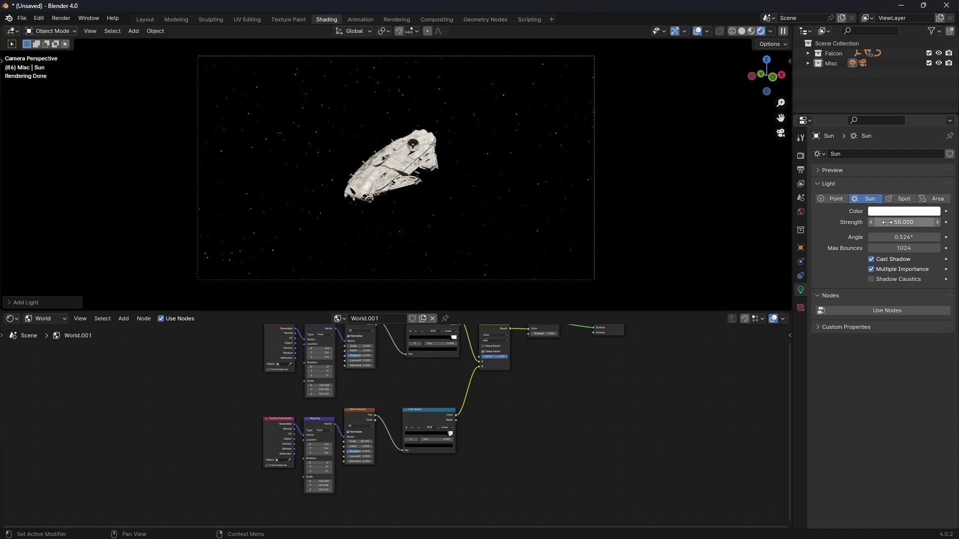
pyautogui.press('Return')
# Move and rotate the Sun light to shine diagonally across the ship, and set its angle to 3.83°
pyautogui.press('g')
pyautogui.press('r')
pyautogui.click(600, 154)
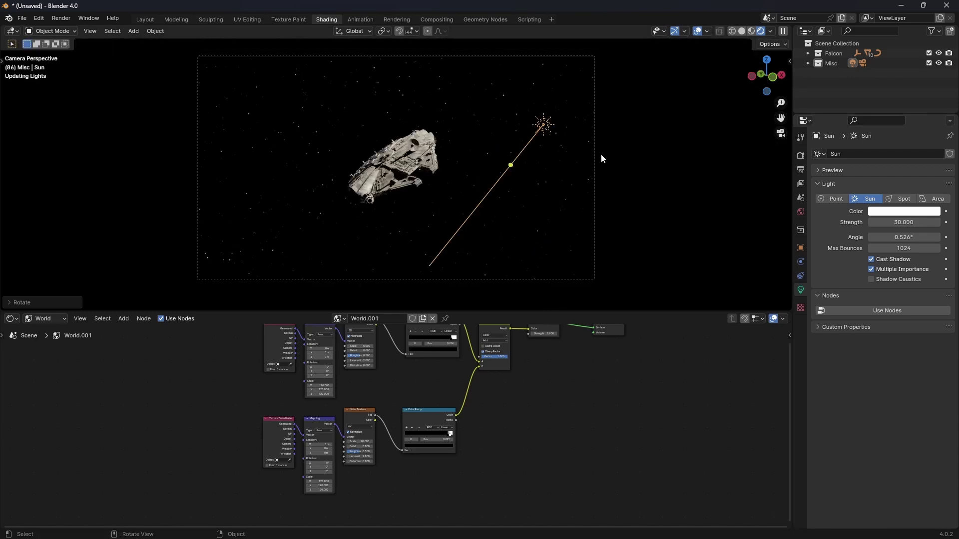
pyautogui.scroll(1, 603, 178)
pyautogui.moveTo(901, 237); pyautogui.dragTo(909, 237)
# Duplicate the Sun light, place the copy below the ship and rotate it to shine from another direction
pyautogui.scroll(-1, 562, 133)
pyautogui.hotkey('shift', 'd')
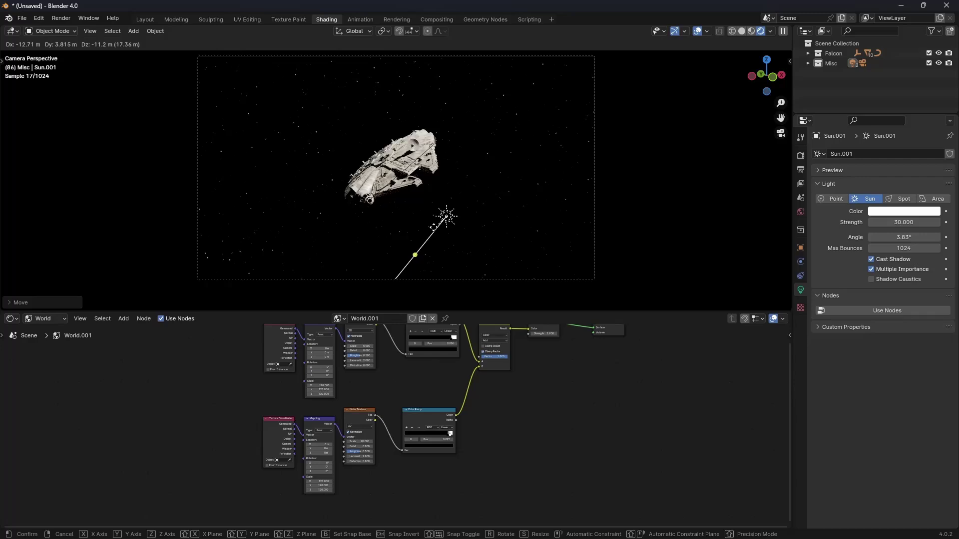
pyautogui.click(566, 228)
pyautogui.press('r')
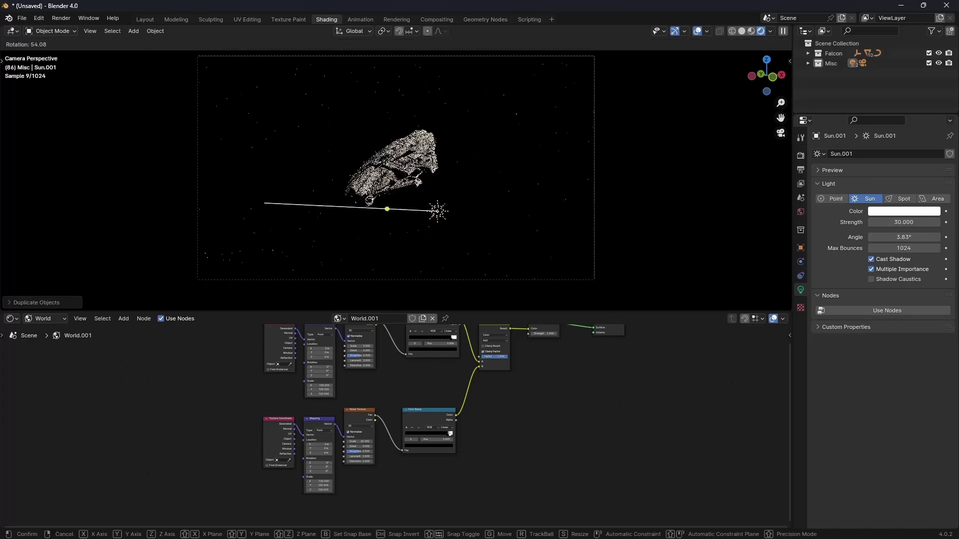
pyautogui.press('Return')
# Reduce the second Sun light's strength to 1.030 and rotate it about the global Z and X axes
pyautogui.moveTo(903, 222)
pyautogui.mouseDown()
pyautogui.moveTo(879, 222)
pyautogui.moveTo(899, 222)
pyautogui.mouseUp()
pyautogui.scroll(3, 691, 225)
pyautogui.press('r')
pyautogui.press('z')
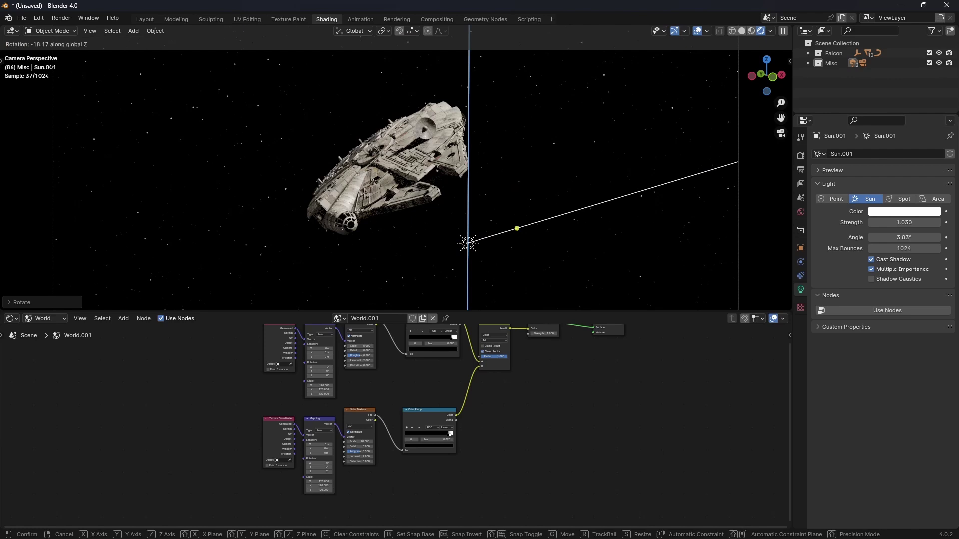
pyautogui.press('x')
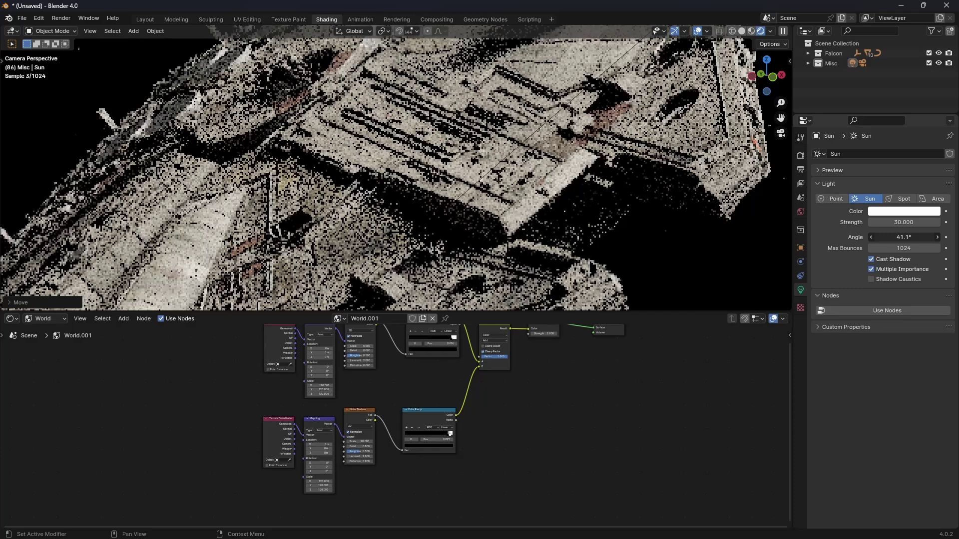
# Adjust the first Sun light's angle for softer shadows on the ship
pyautogui.moveTo(894, 237); pyautogui.dragTo(914, 237)
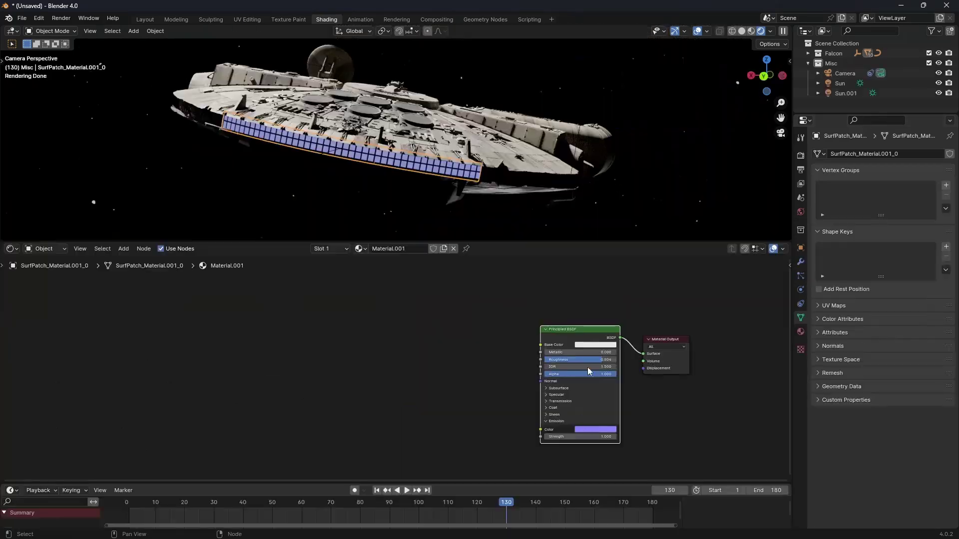
# Set the emission strength of the engine strip's material to 22.5, with a slight adjustment by eye
pyautogui.click(574, 436)
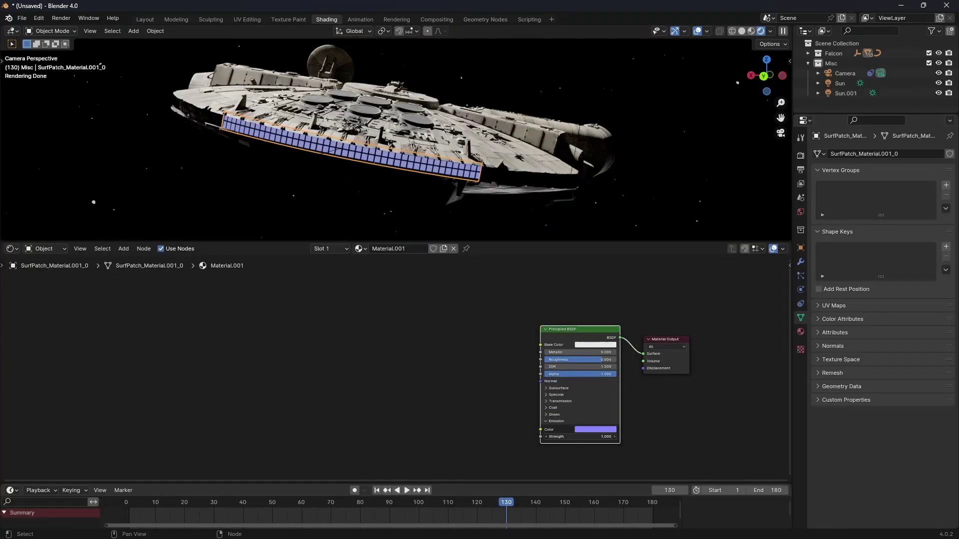
pyautogui.write('22.5')
pyautogui.press('Return')
pyautogui.moveTo(594, 437); pyautogui.dragTo(599, 436)
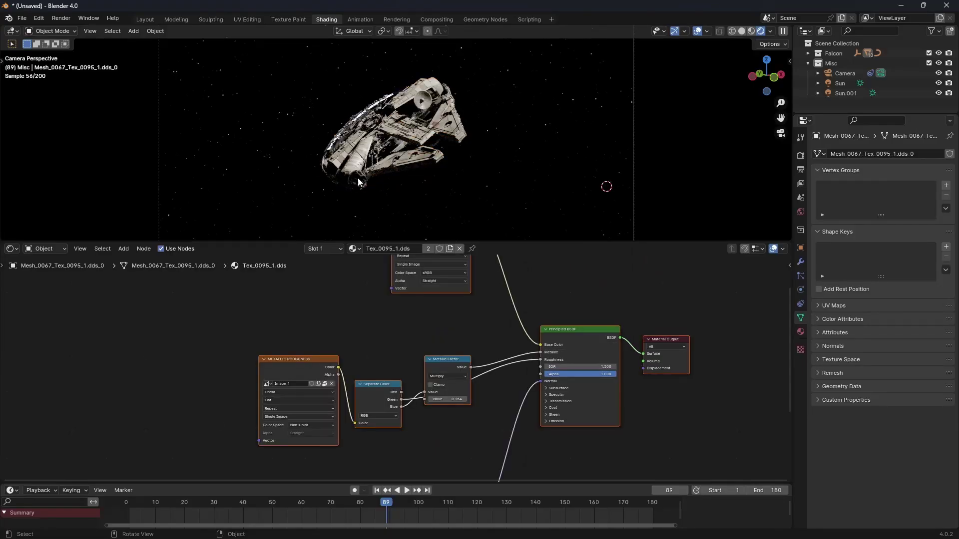
# Select the hull mesh with the Tex_0095_2.dds material and raise its emission strength to 4.500
pyautogui.click(358, 180)
pyautogui.click(357, 194)
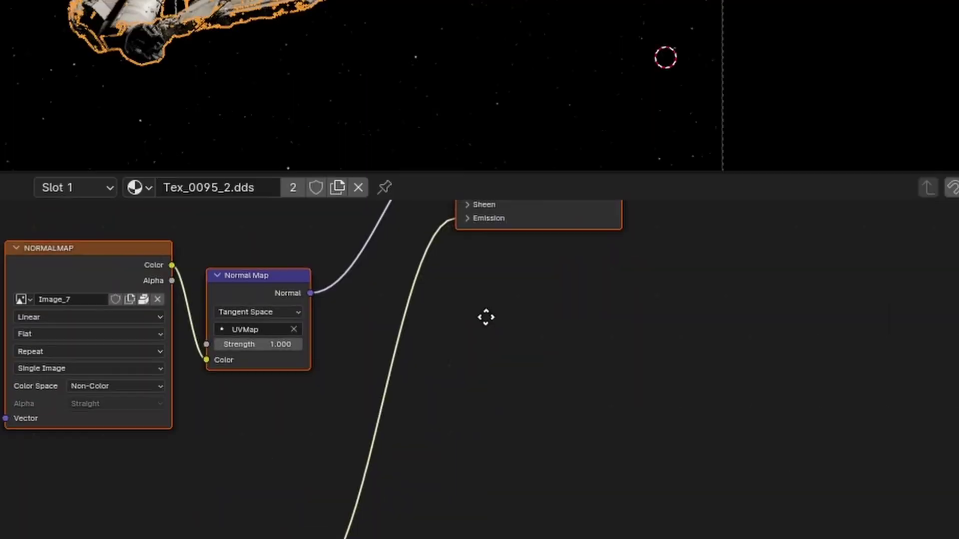
pyautogui.scroll(2, 519, 310)
pyautogui.click(507, 274)
pyautogui.moveTo(528, 296); pyautogui.dragTo(602, 307)
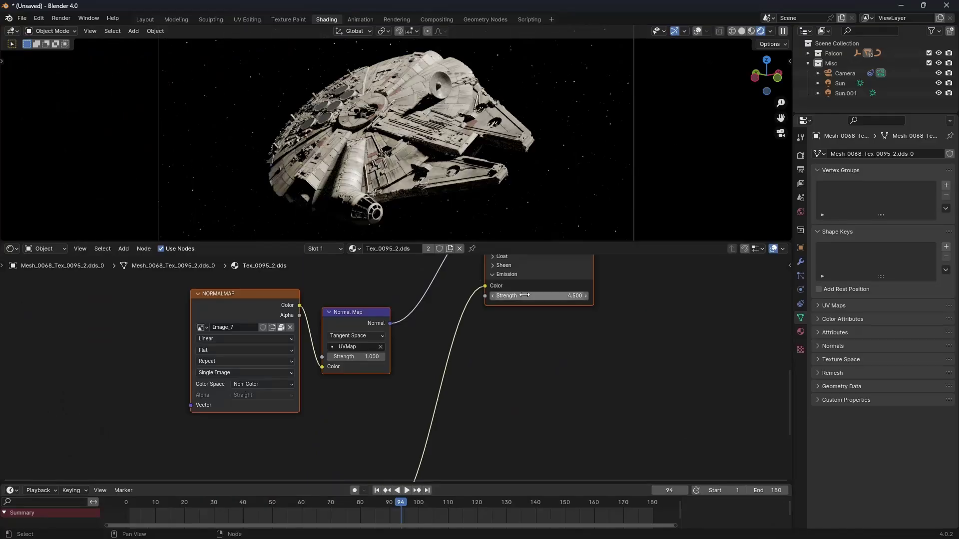
pyautogui.moveTo(530, 286); pyautogui.dragTo(599, 286)
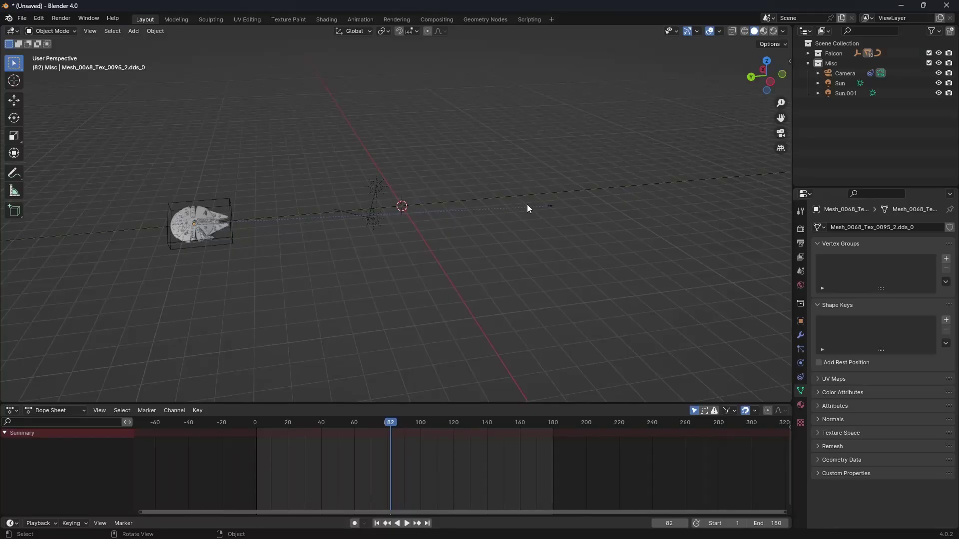
# Collapse the Misc collection, and switch to YouTube to browse tutorials on creating planets in Blender
pyautogui.click(808, 64)
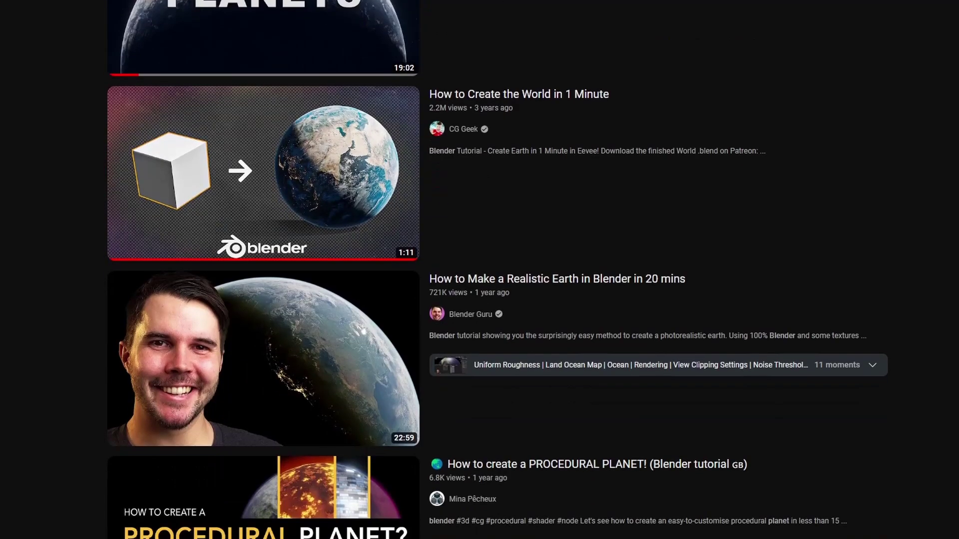
pyautogui.scroll(-5, 497, 270)
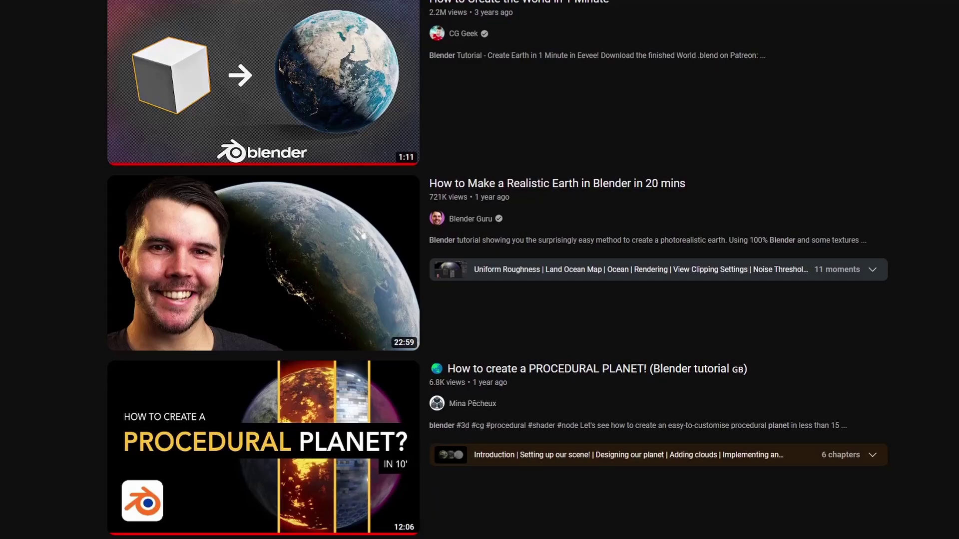
pyautogui.scroll(-1, 497, 270)
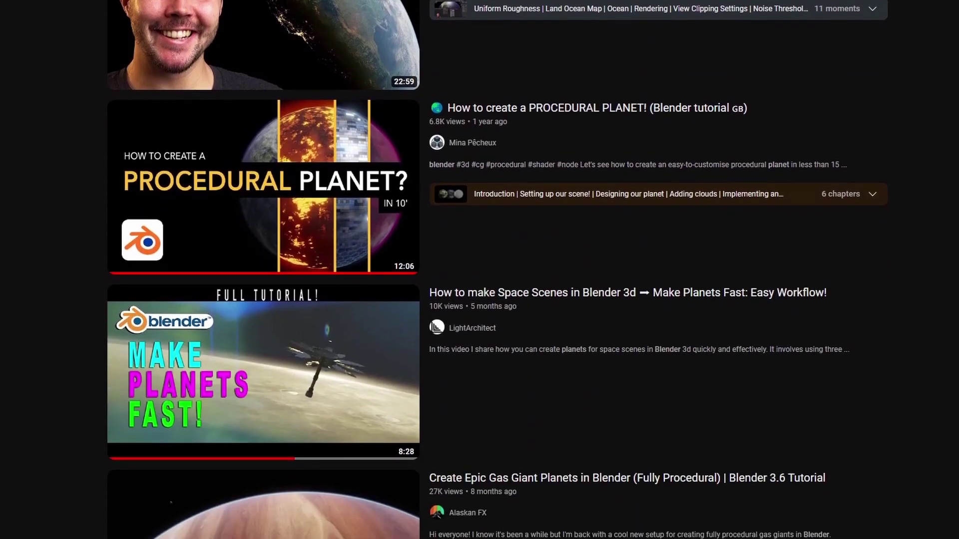
pyautogui.scroll(-1, 498, 270)
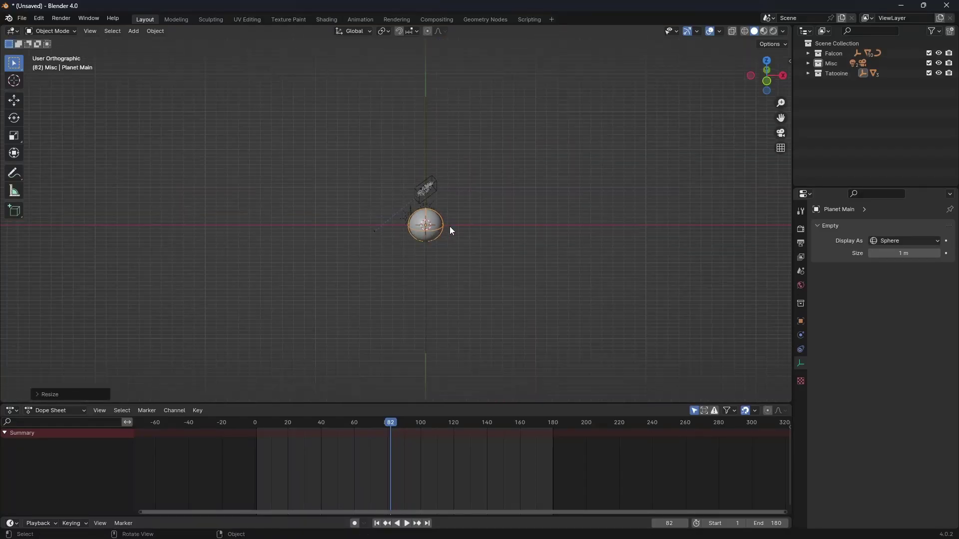
# Move the Planet Main empty away from the world origin, working in the top orthographic view
pyautogui.press('KP_Decimal')
pyautogui.press('KP_7')
pyautogui.scroll(-5, 524, 213)
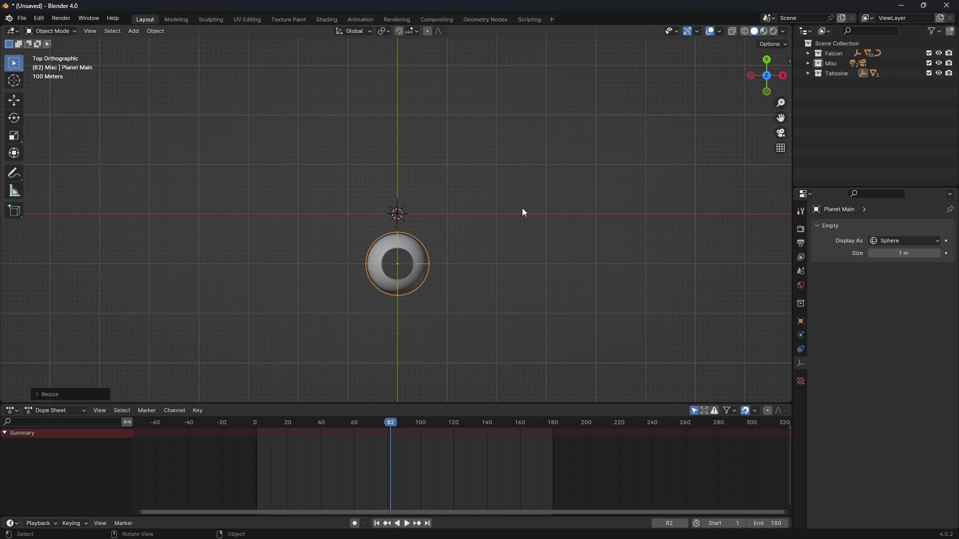
pyautogui.press('g')
pyautogui.press('KP_0')
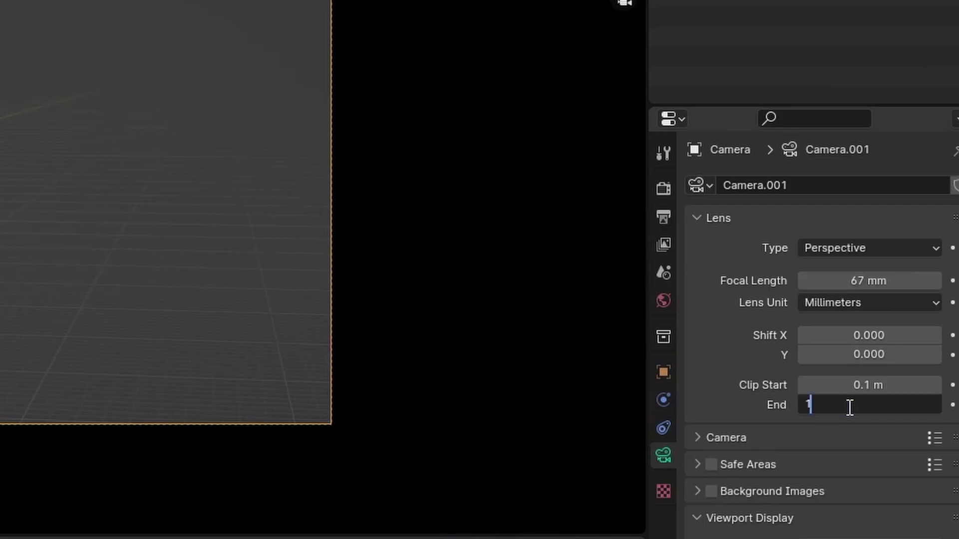
pyautogui.write('000000000000000')
pyautogui.press('Return')
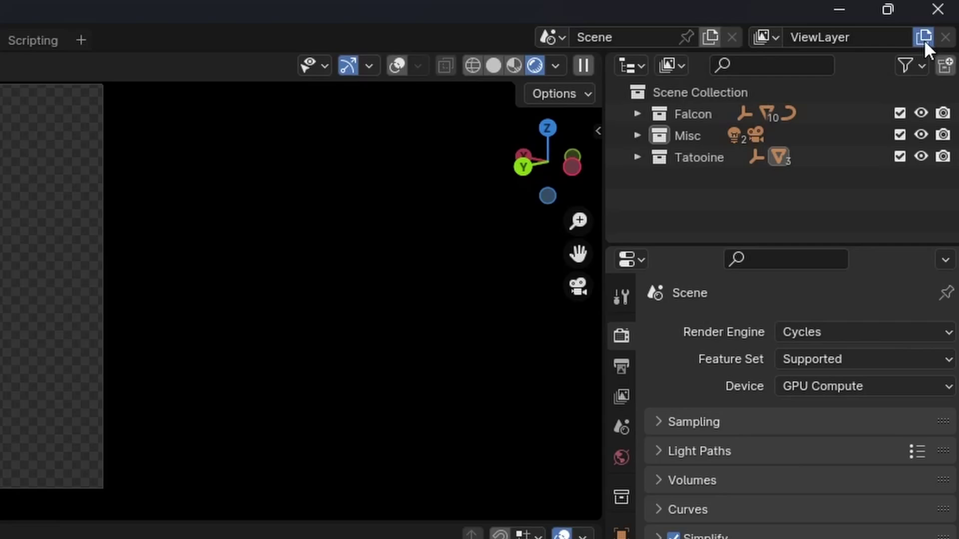
# Add a second view layer with copied settings, name the layers Main and Background, and switch to Background
pyautogui.click(940, 17)
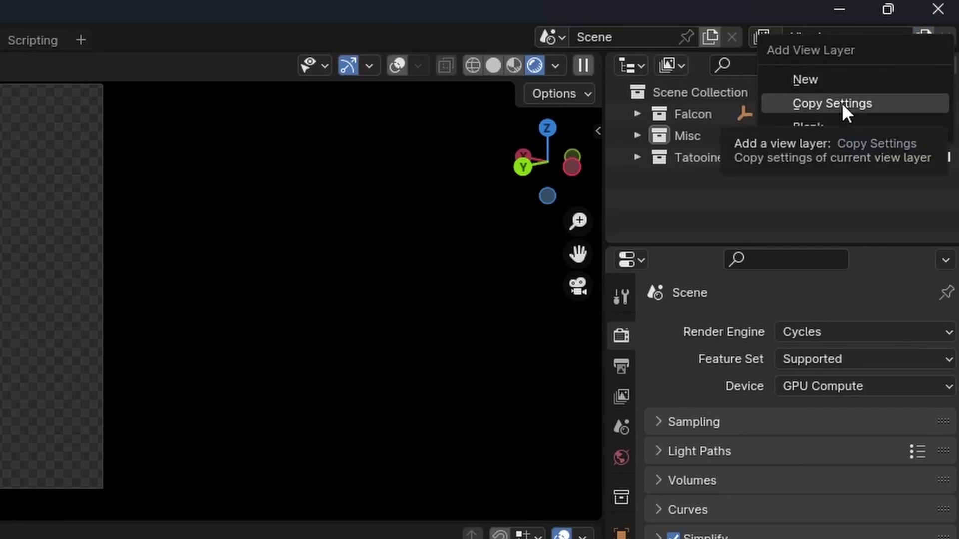
pyautogui.click(899, 97)
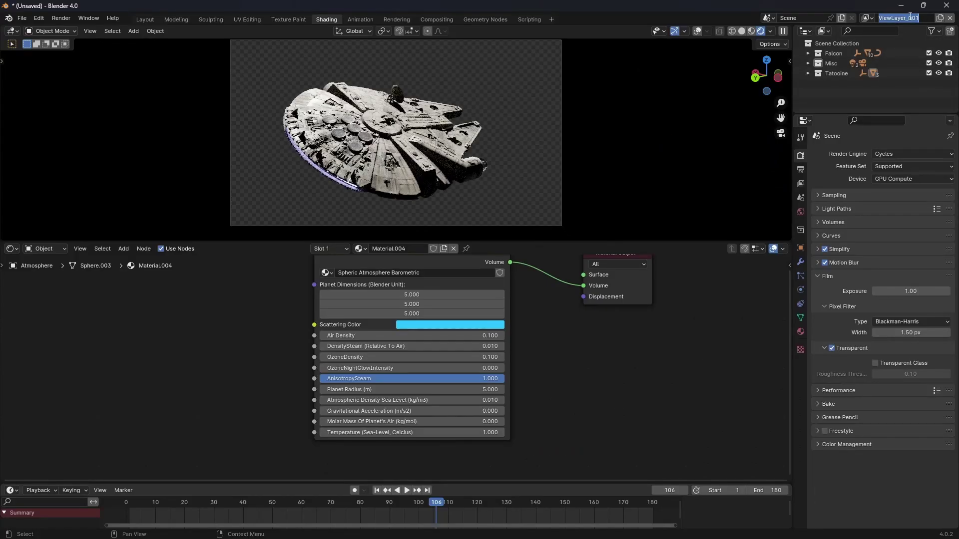
pyautogui.click(868, 18)
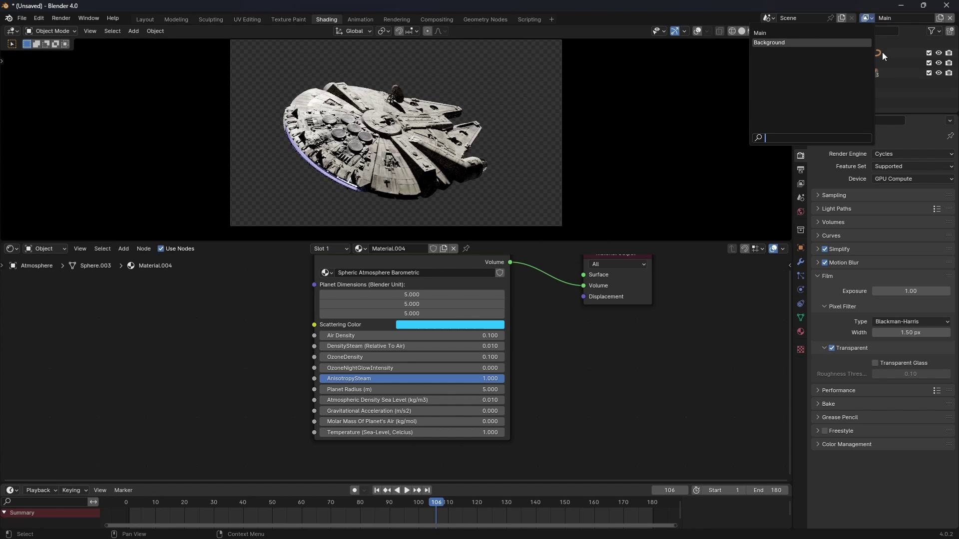
pyautogui.click(864, 47)
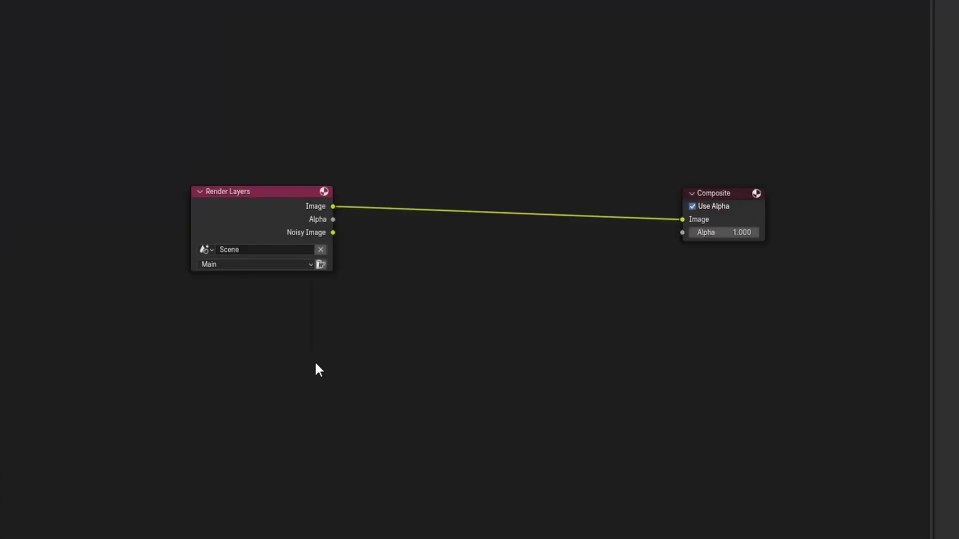
# Duplicate the Render Layers node in the compositor, place the copy below, and set its layer to Background
pyautogui.click(255, 221)
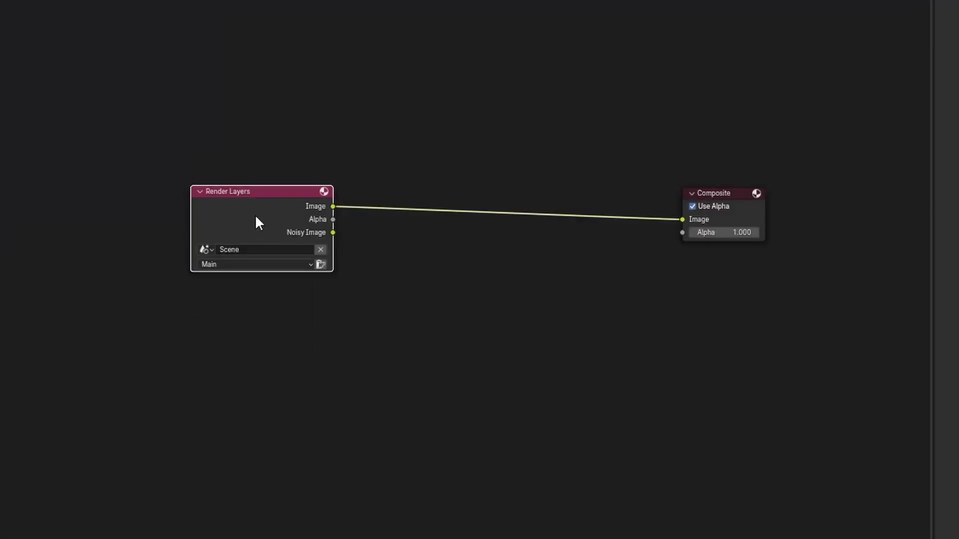
pyautogui.hotkey('shift', 'd')
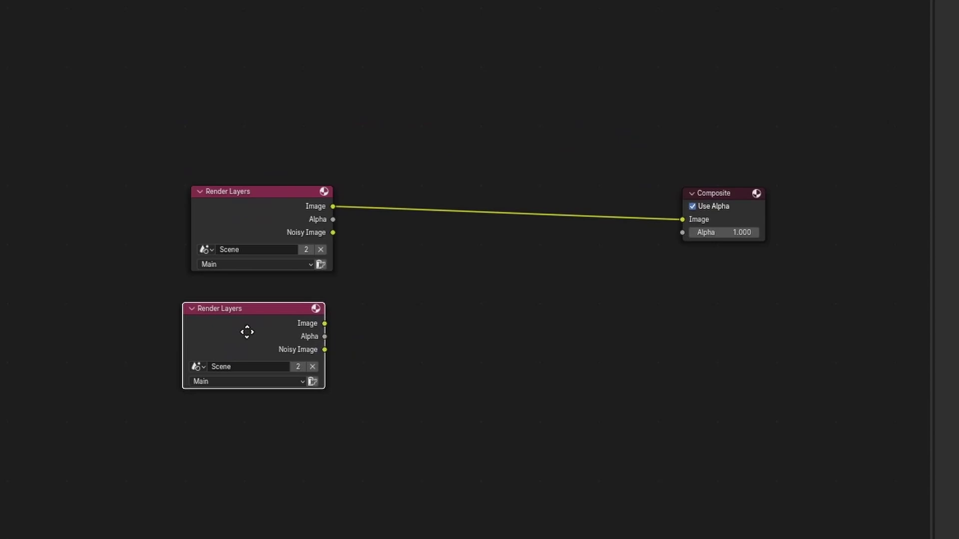
pyautogui.click(250, 326)
pyautogui.click(274, 377)
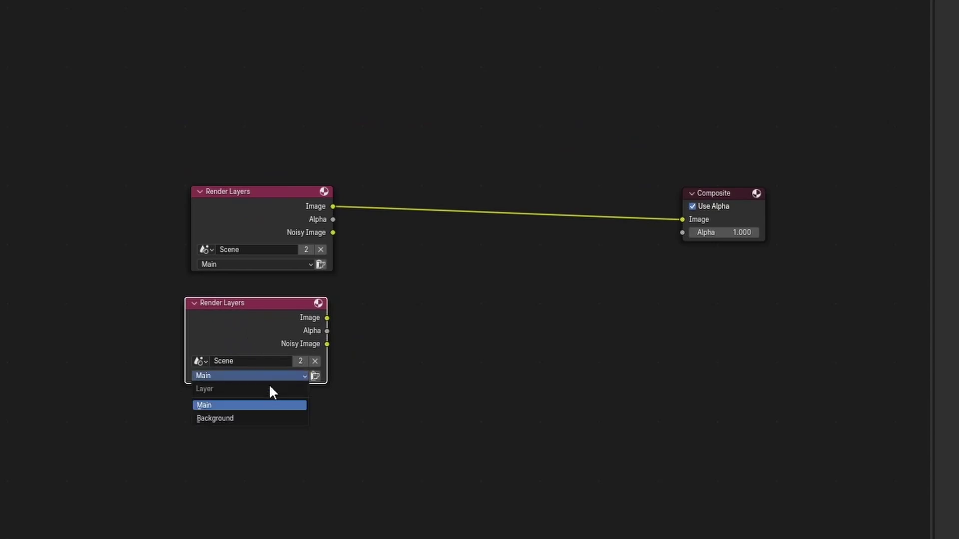
pyautogui.click(253, 417)
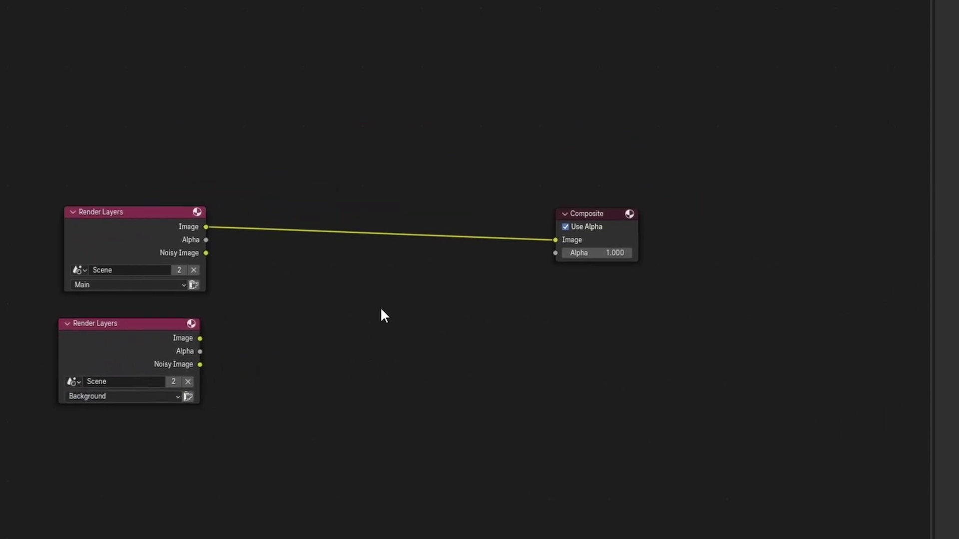
# Insert a Mix node before the Composite node, set it to Add, and connect the Background image to its second input
pyautogui.hotkey('shift', 'a')
pyautogui.write('mix')
pyautogui.press('Return')
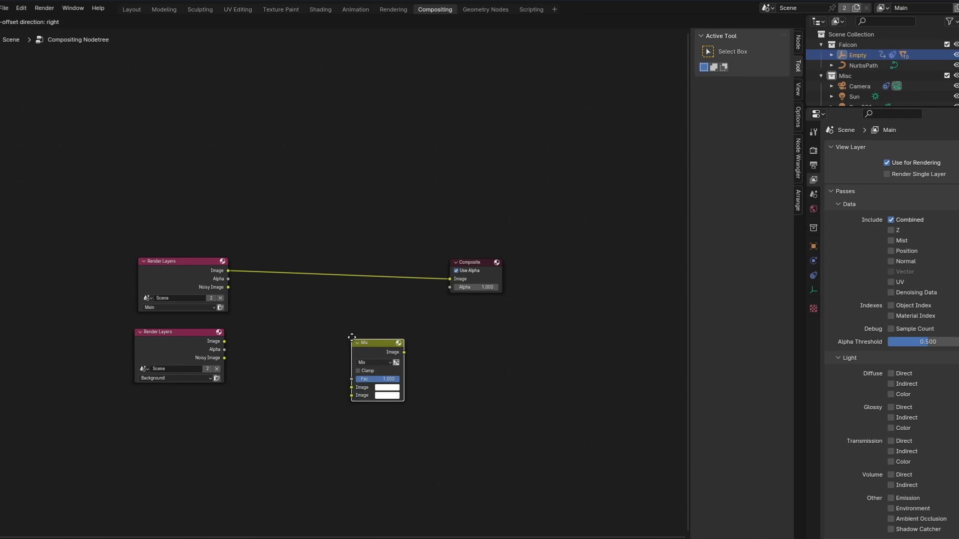
pyautogui.click(392, 296)
pyautogui.click(387, 292)
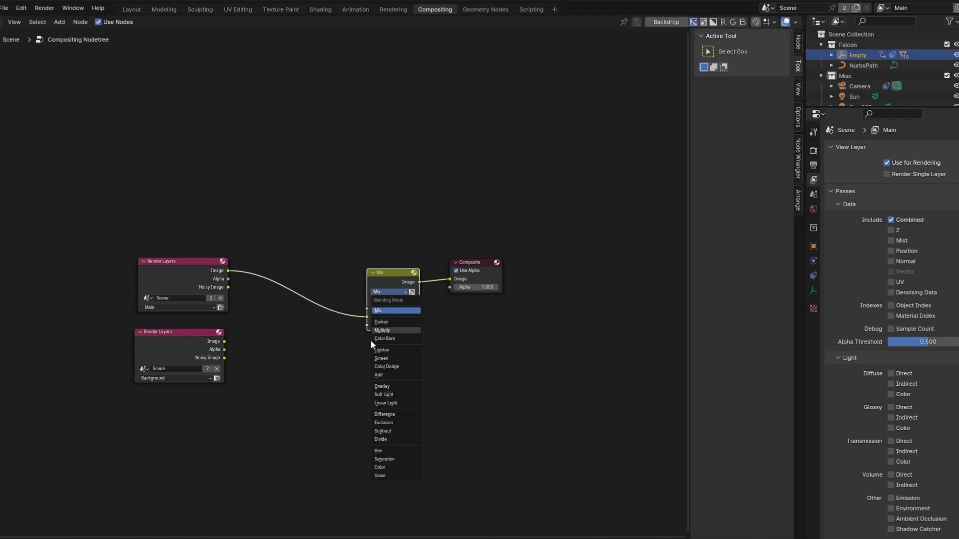
pyautogui.click(380, 374)
pyautogui.moveTo(368, 325); pyautogui.dragTo(228, 342)
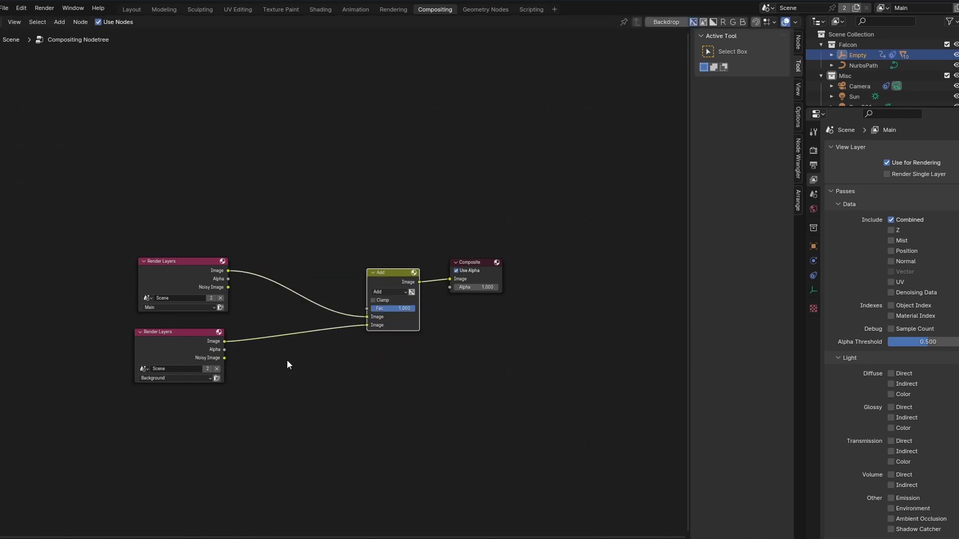
# Insert a Glare node between the Background render layer and the Add node
pyautogui.moveTo(325, 373); pyautogui.dragTo(381, 359, button='middle')
pyautogui.hotkey('shift', 'a')
pyautogui.write('glare')
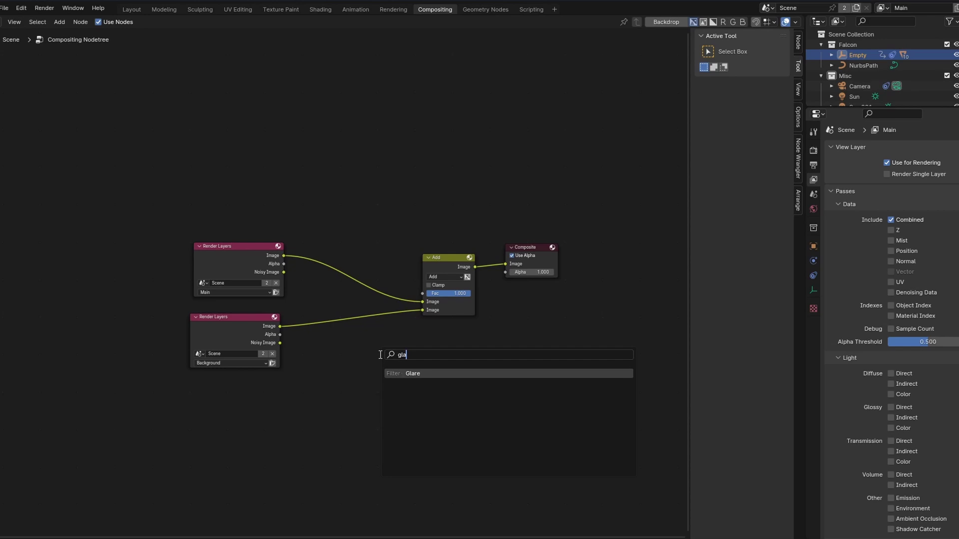
pyautogui.press('Return')
pyautogui.click(319, 301)
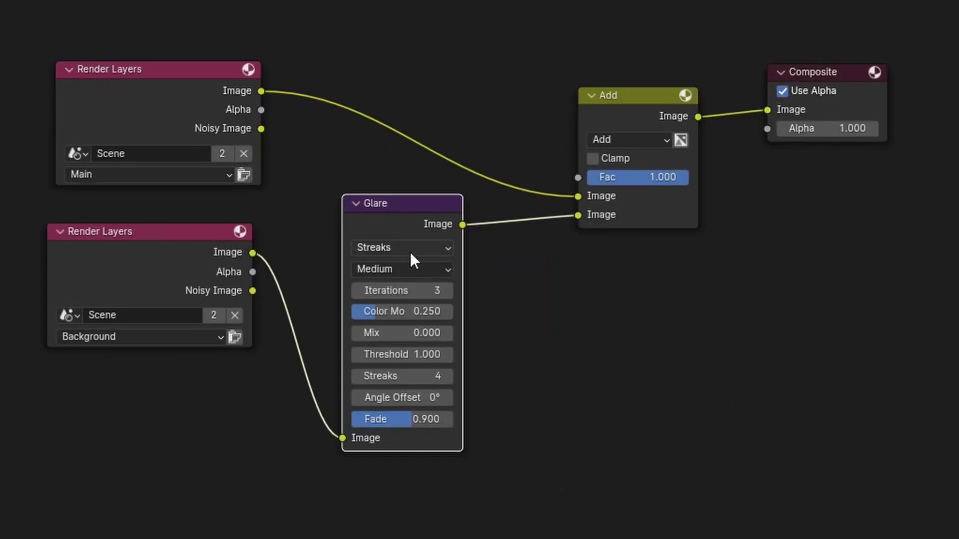
# Set the Glare node to Fog Glow with High quality and a size of 6
pyautogui.click(344, 324)
pyautogui.click(340, 359)
pyautogui.click(386, 269)
pyautogui.click(384, 310)
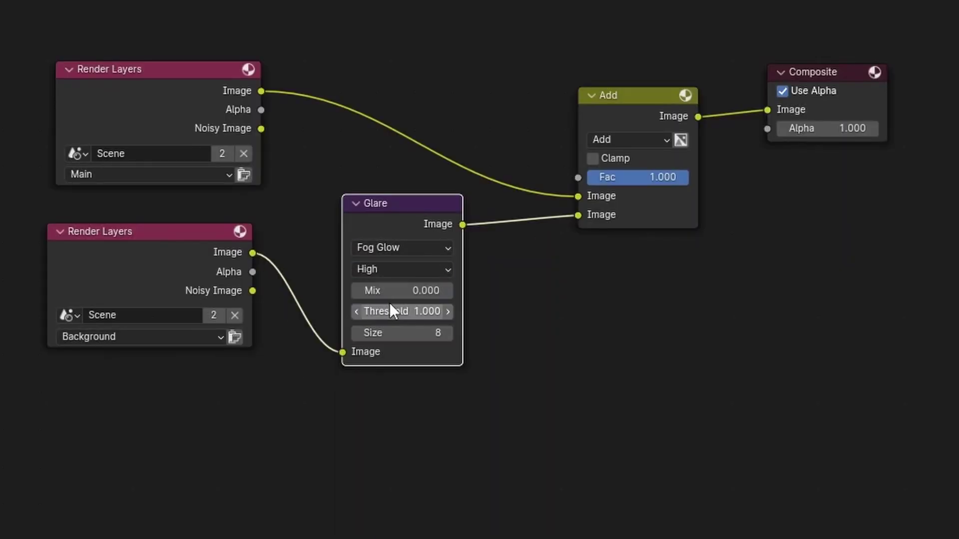
pyautogui.moveTo(403, 333); pyautogui.dragTo(384, 332)
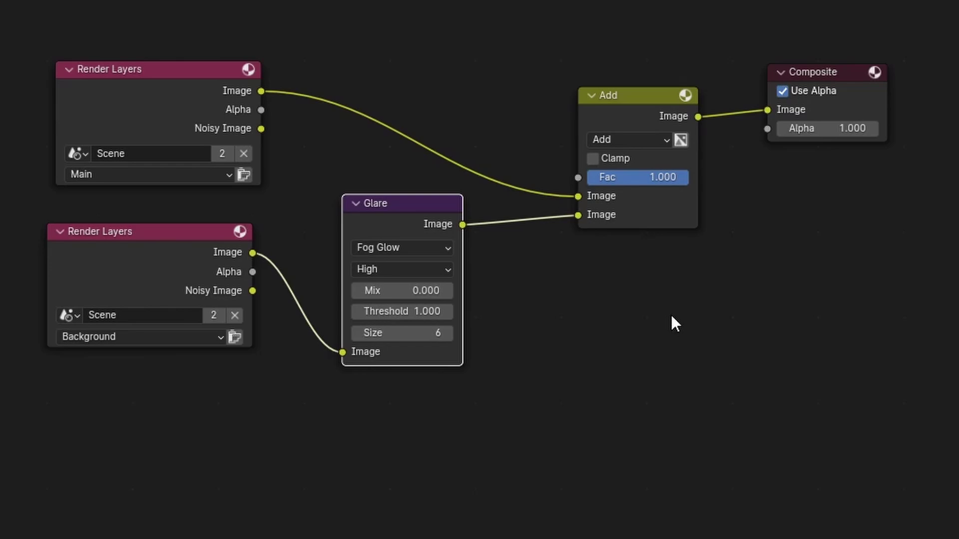
# Align the Background Render Layers node beneath the Main one
pyautogui.click(144, 260)
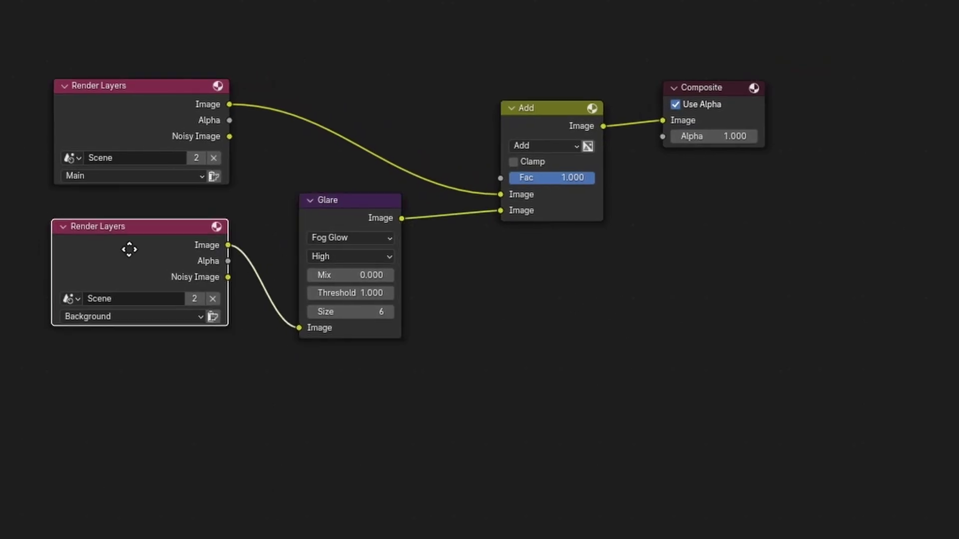
pyautogui.moveTo(129, 249); pyautogui.dragTo(131, 249)
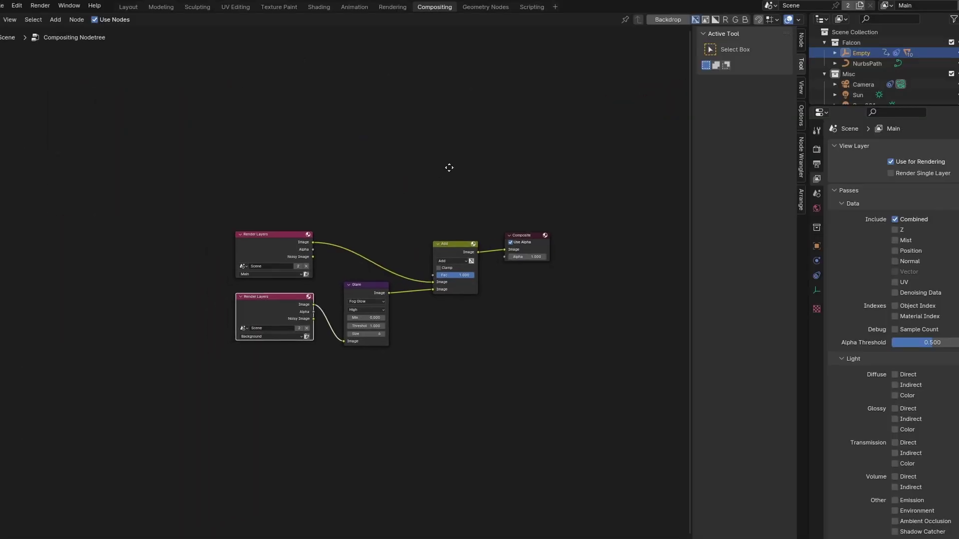
pyautogui.moveTo(449, 167); pyautogui.dragTo(430, 166, button='middle')
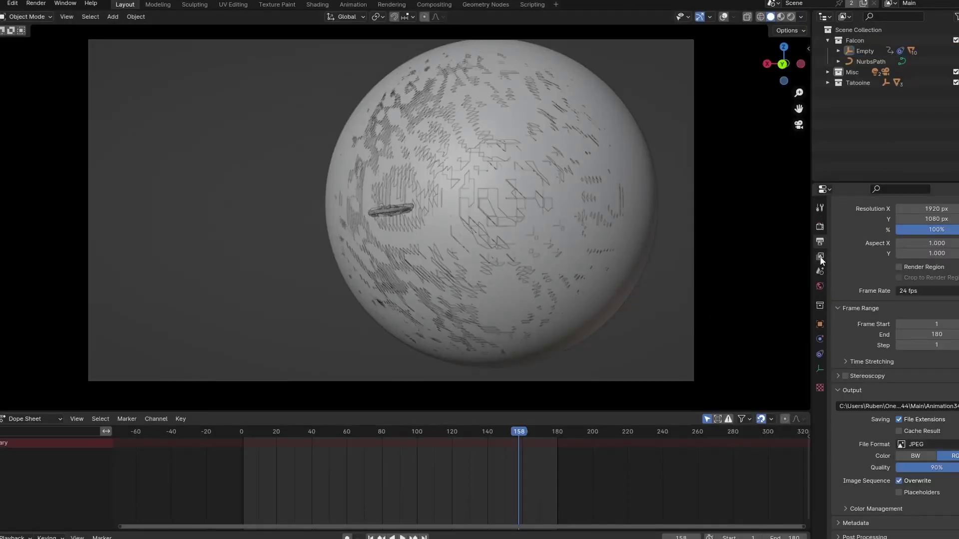
# Review the Main view layer and output settings, and bring up the render commands
pyautogui.click(820, 257)
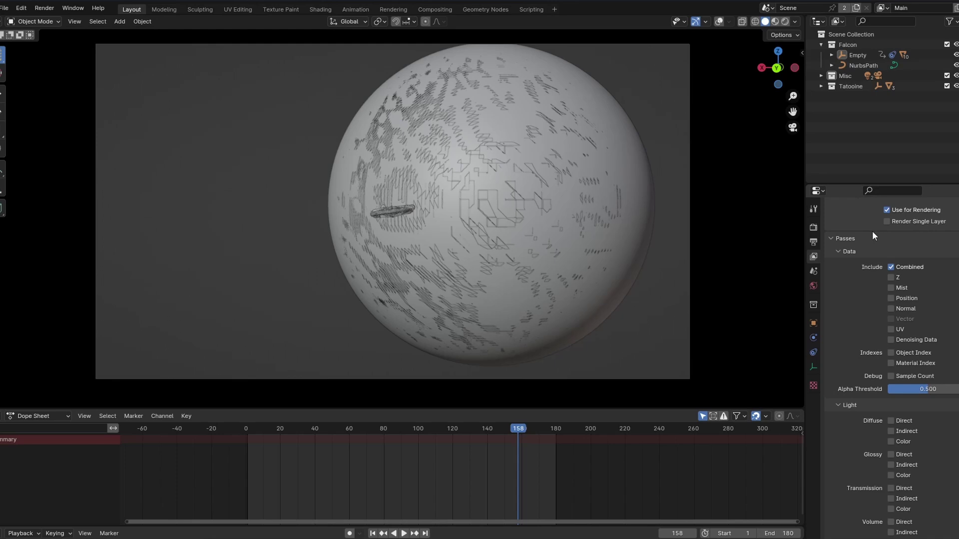
pyautogui.click(813, 242)
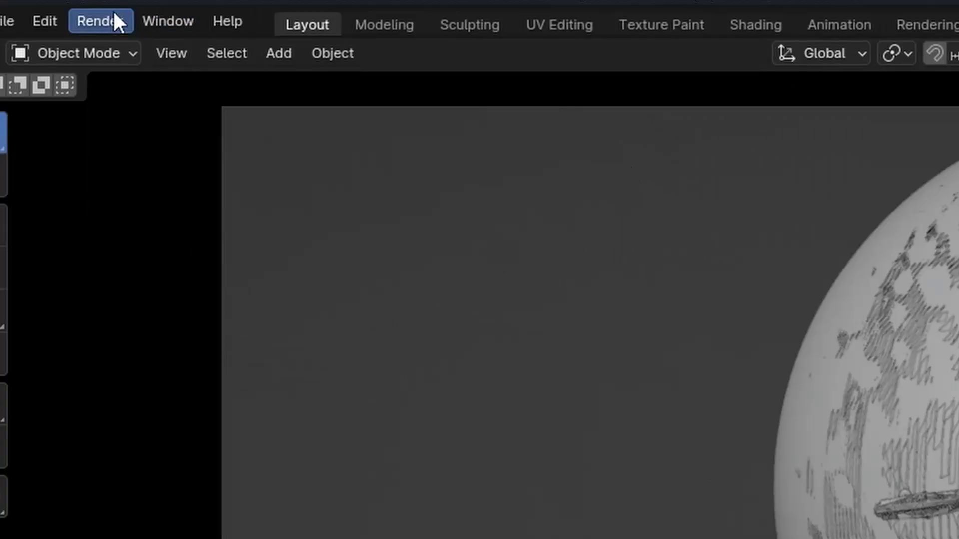
pyautogui.click(47, 5)
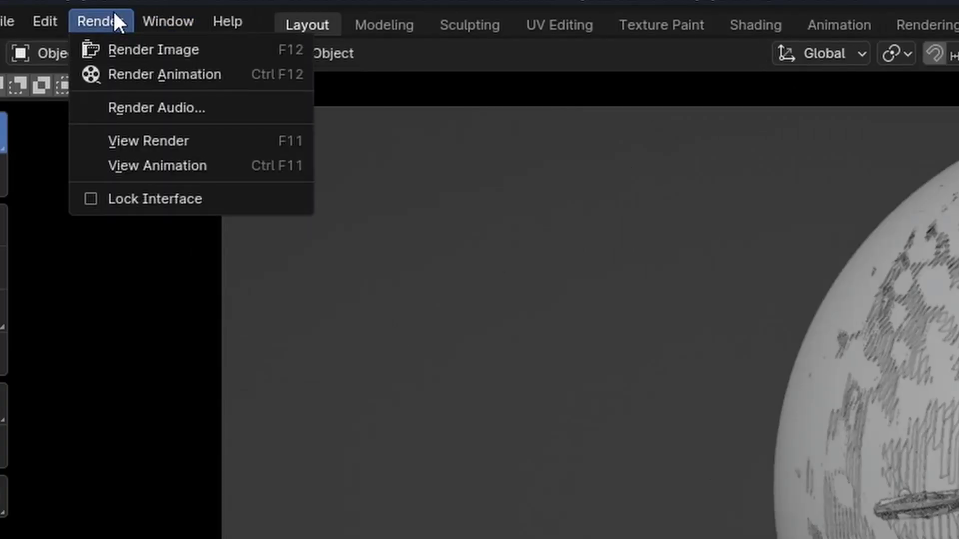